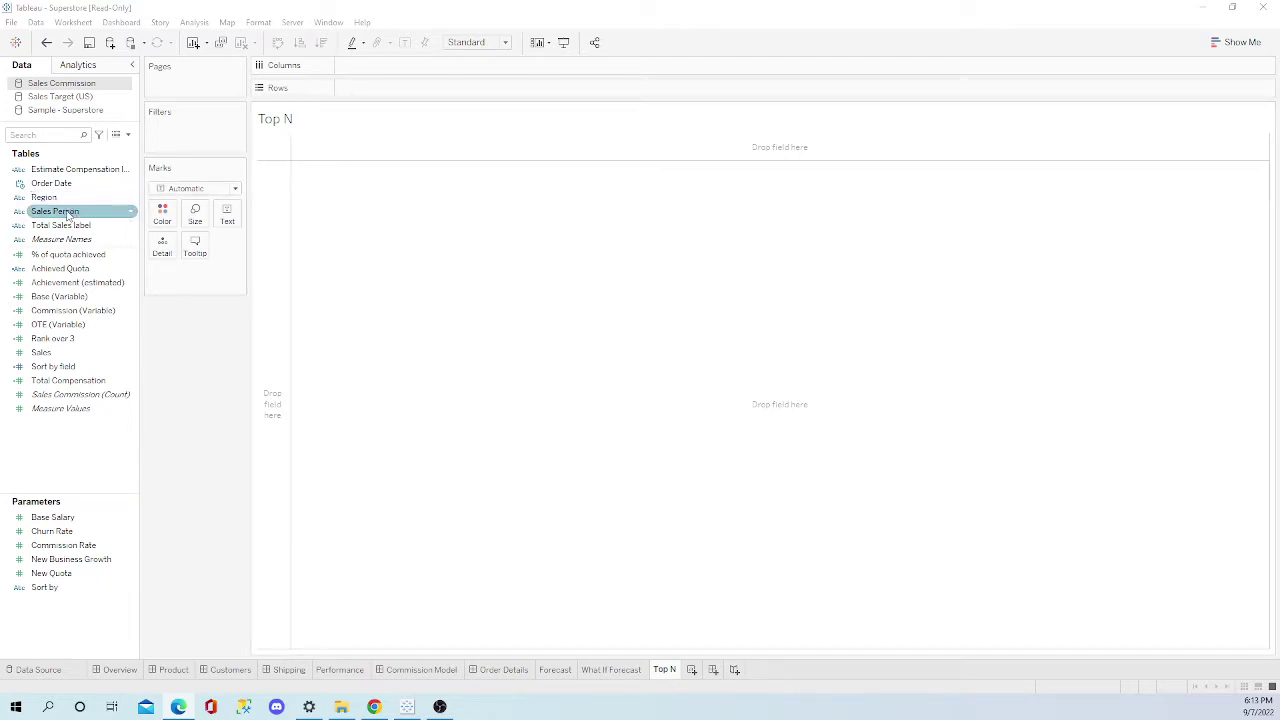
Put Sales Person on Columns and Total Compensation on Rows to chart compensation per salesperson.
left_click_drag(70, 212, 382, 64)
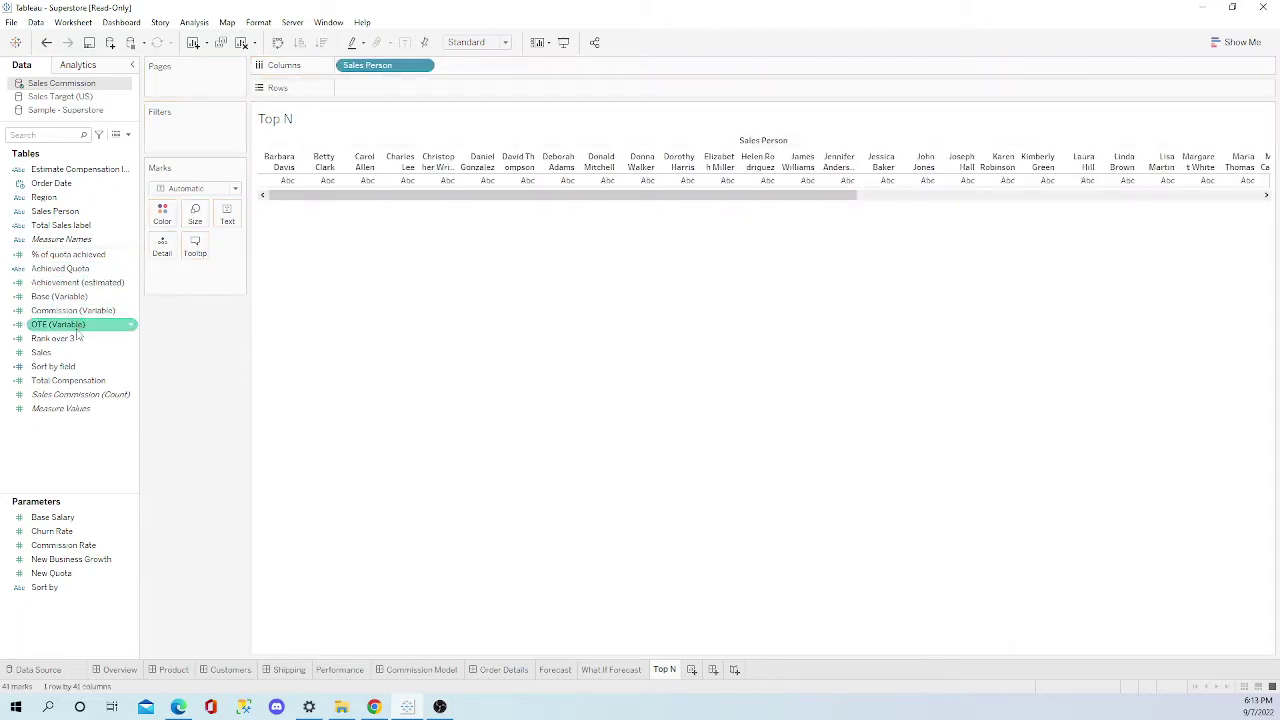
left_click_drag(75, 380, 384, 88)
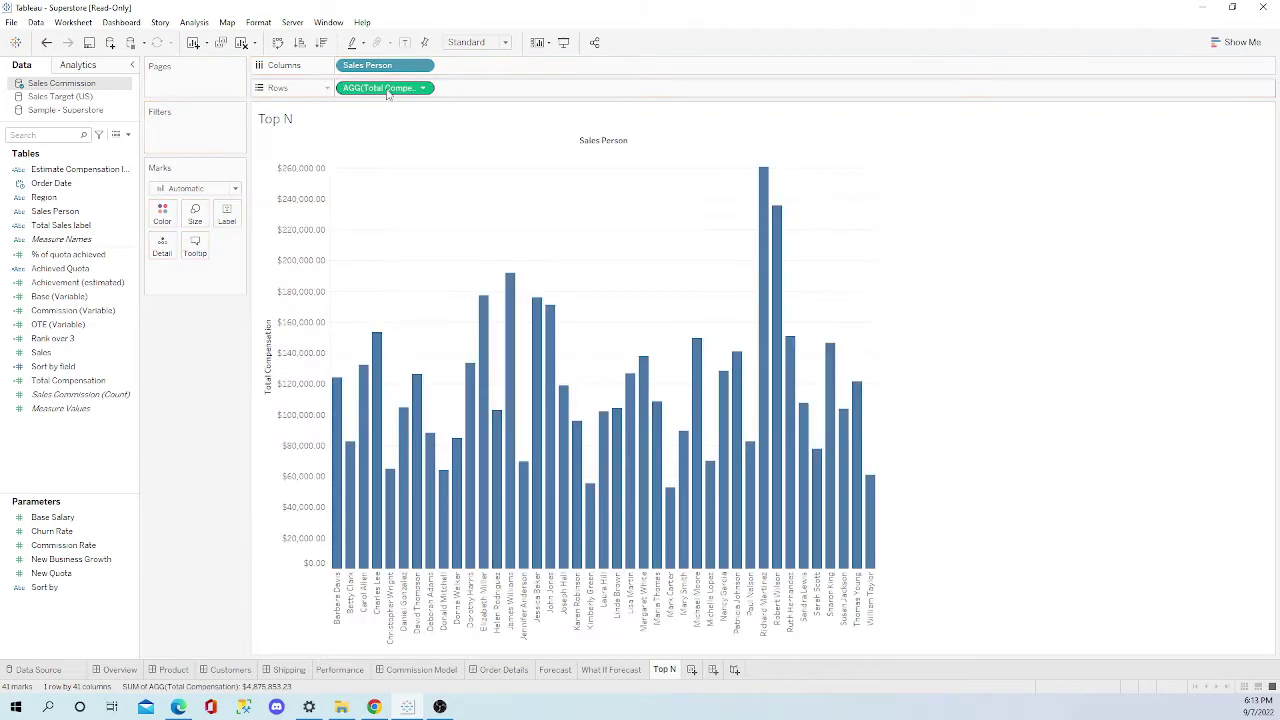
left_click(1232, 44)
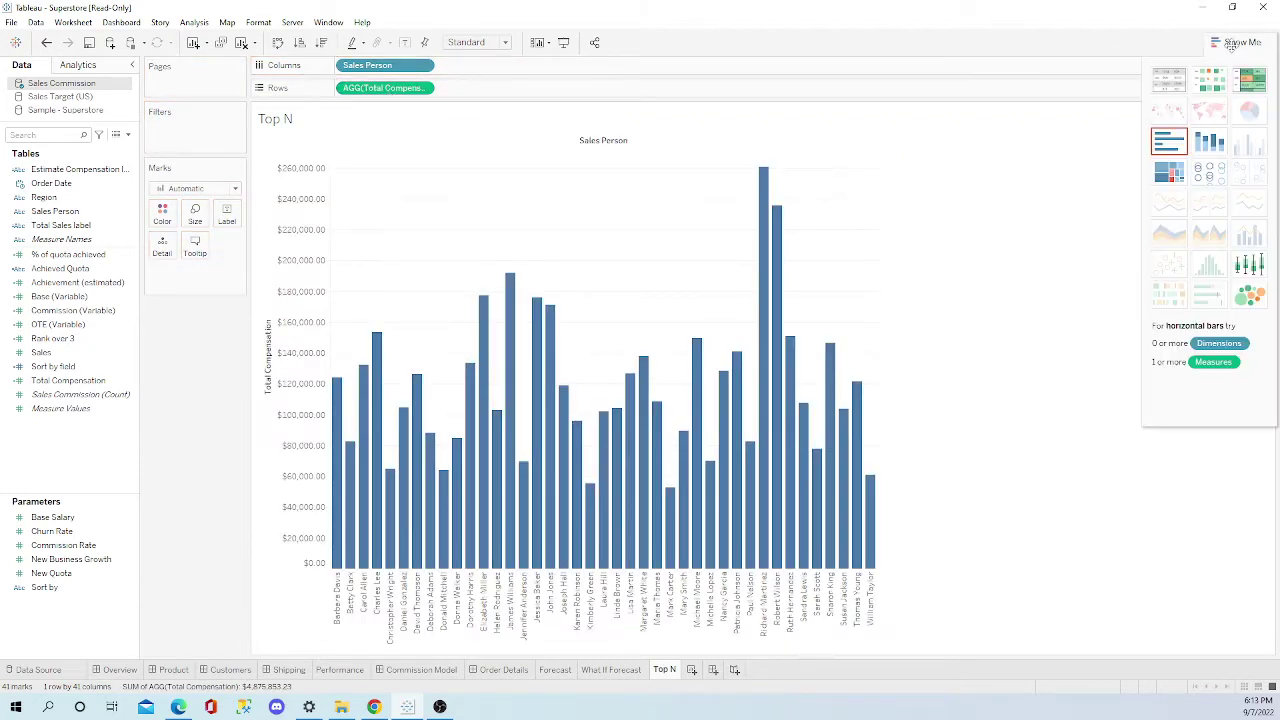
Switch the chart to packed bubbles and color the bubbles by Total Compensation.
left_click(1254, 296)
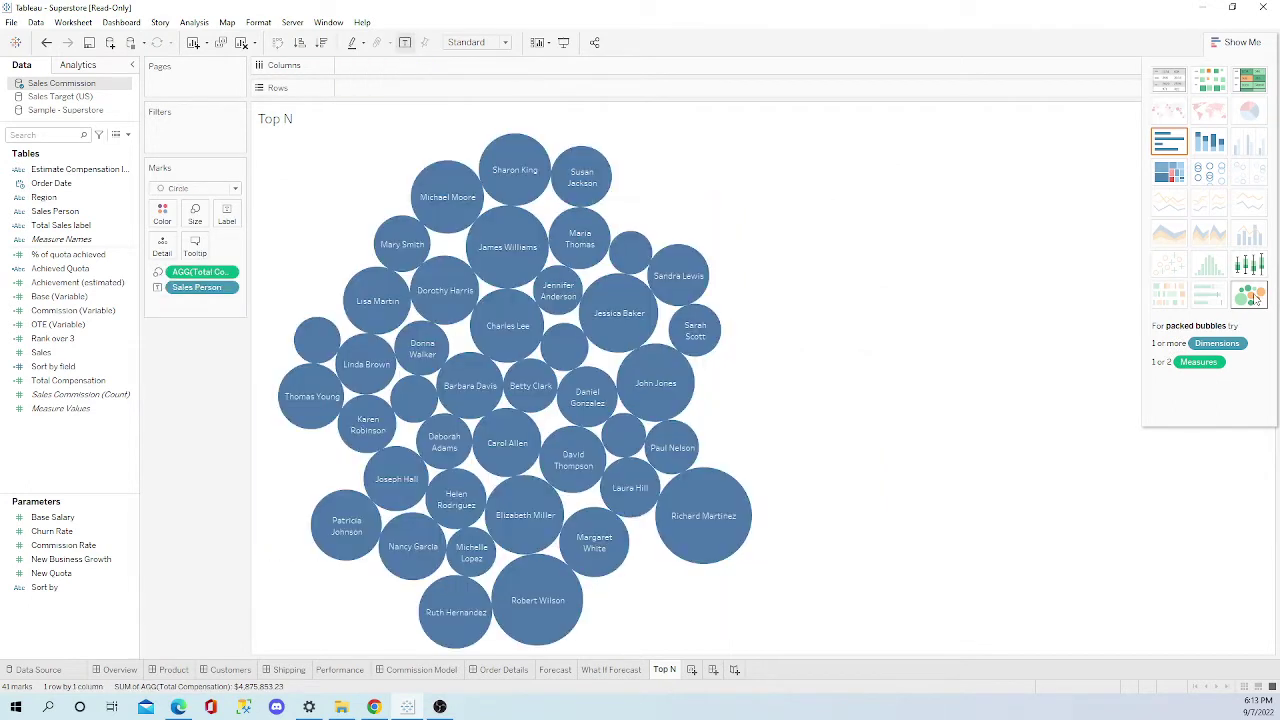
left_click(1238, 46)
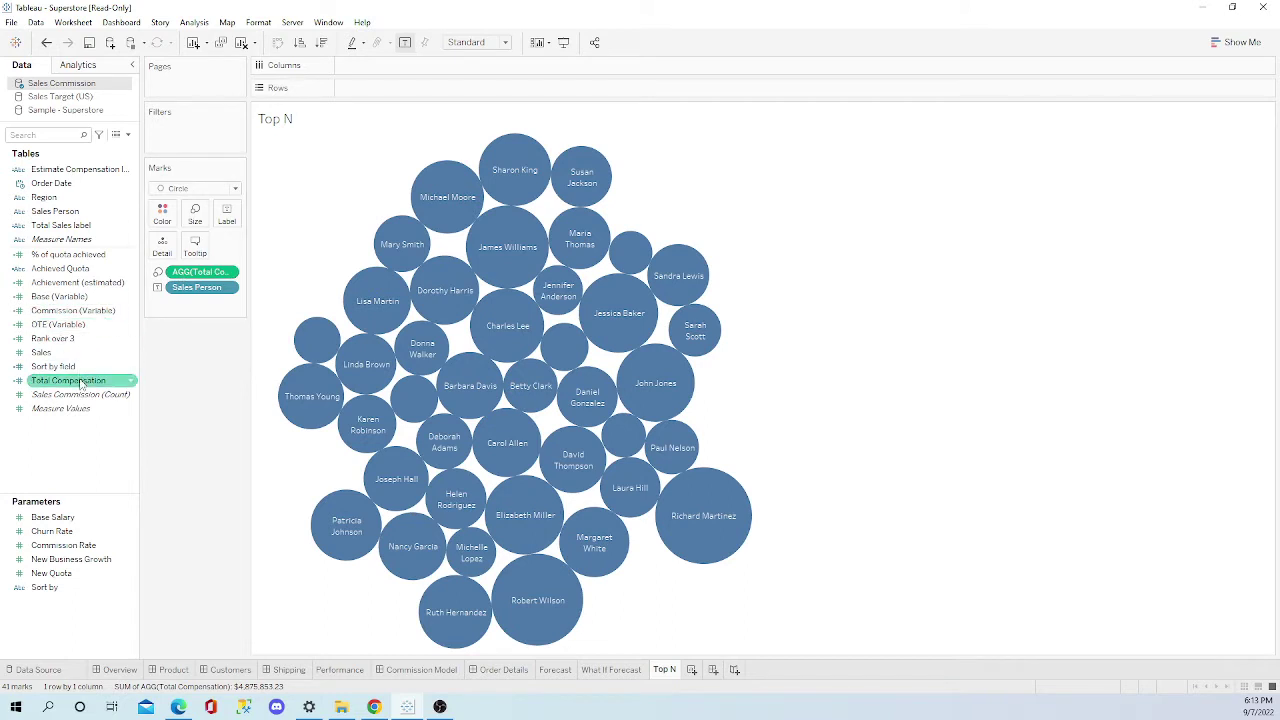
mouse_move(80, 384)
left_mouse_down()
mouse_move(133, 342)
mouse_move(162, 213)
left_mouse_up()
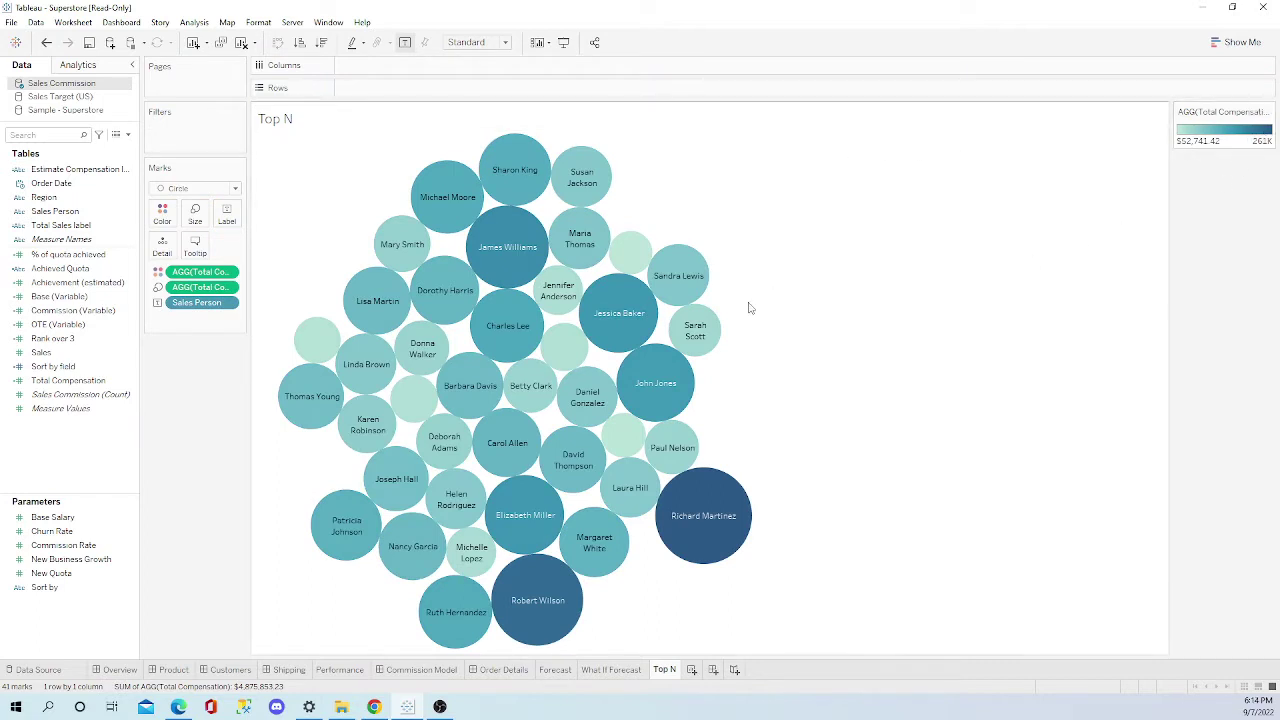
mouse_move(683, 507)
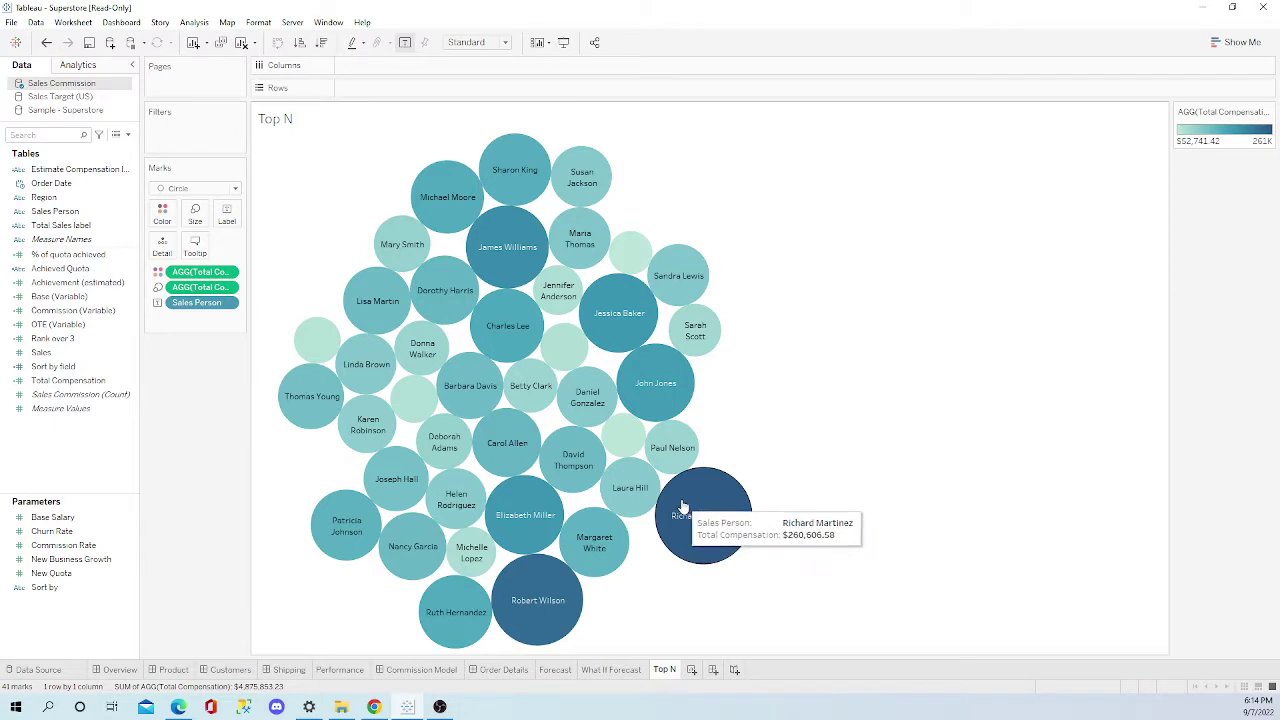
mouse_move(595, 372)
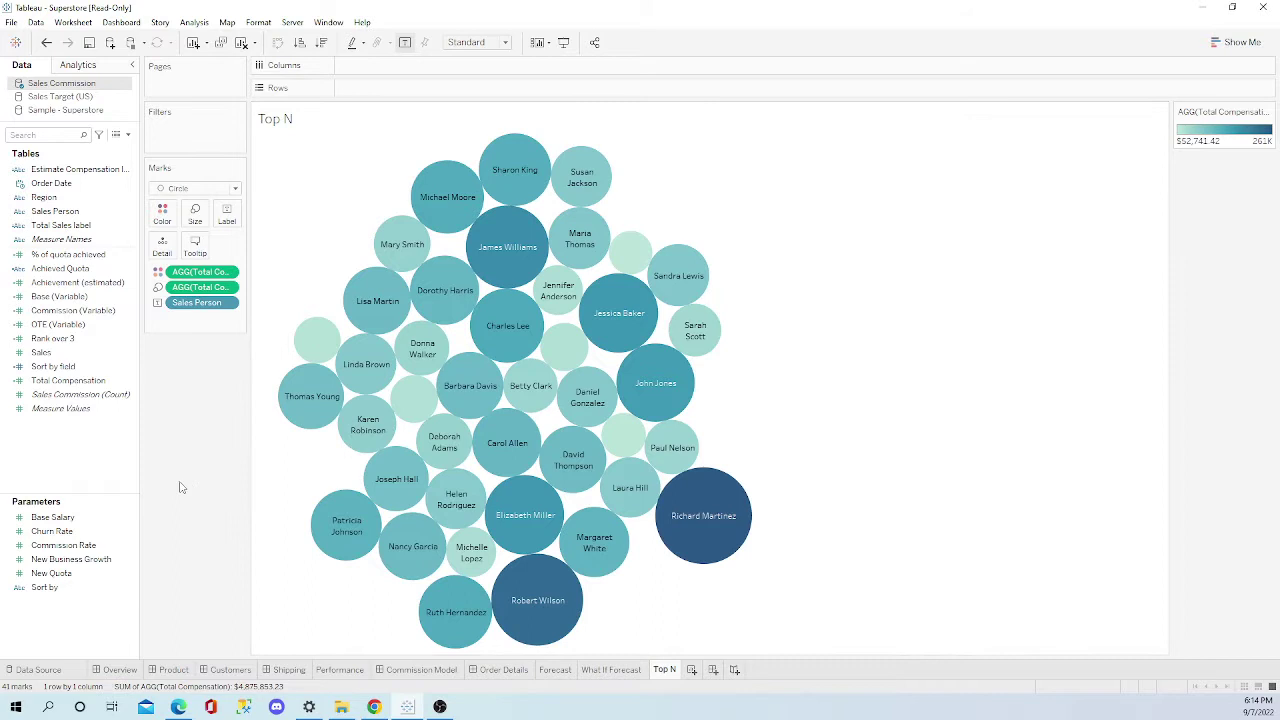
Create a new Integer parameter named 'Top N' with a Range of allowable values.
left_click(128, 136)
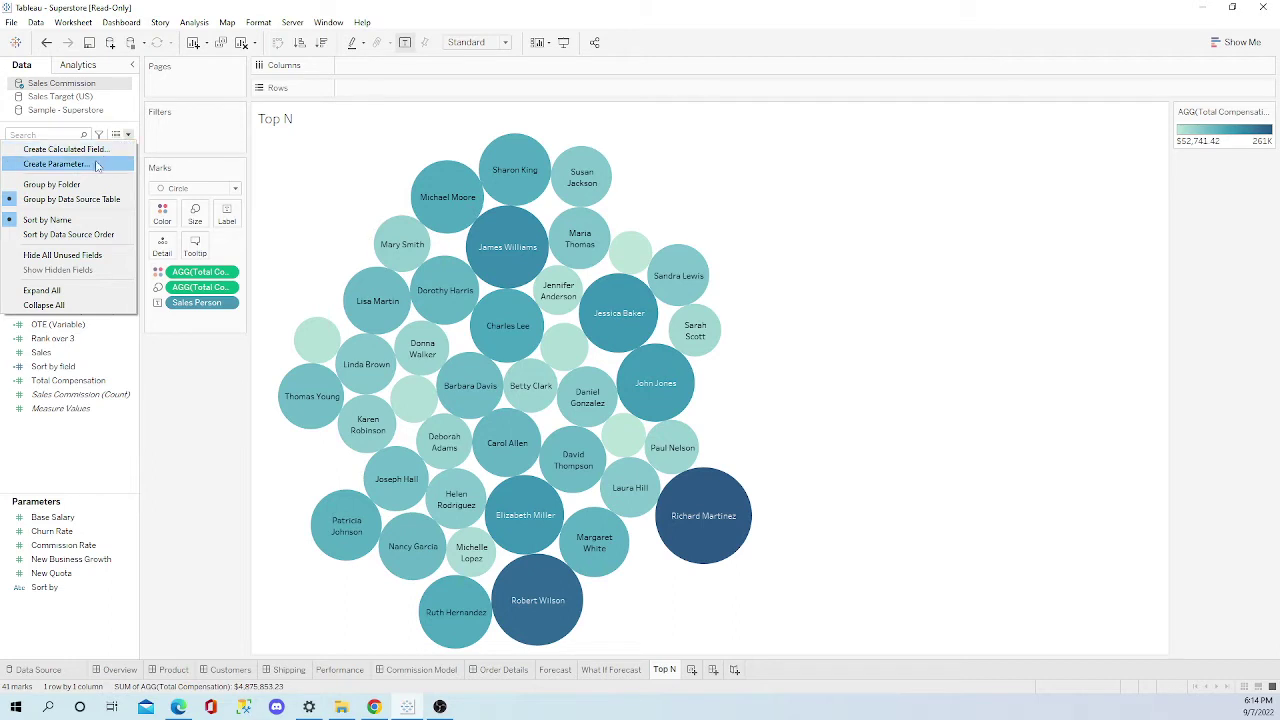
left_click(99, 164)
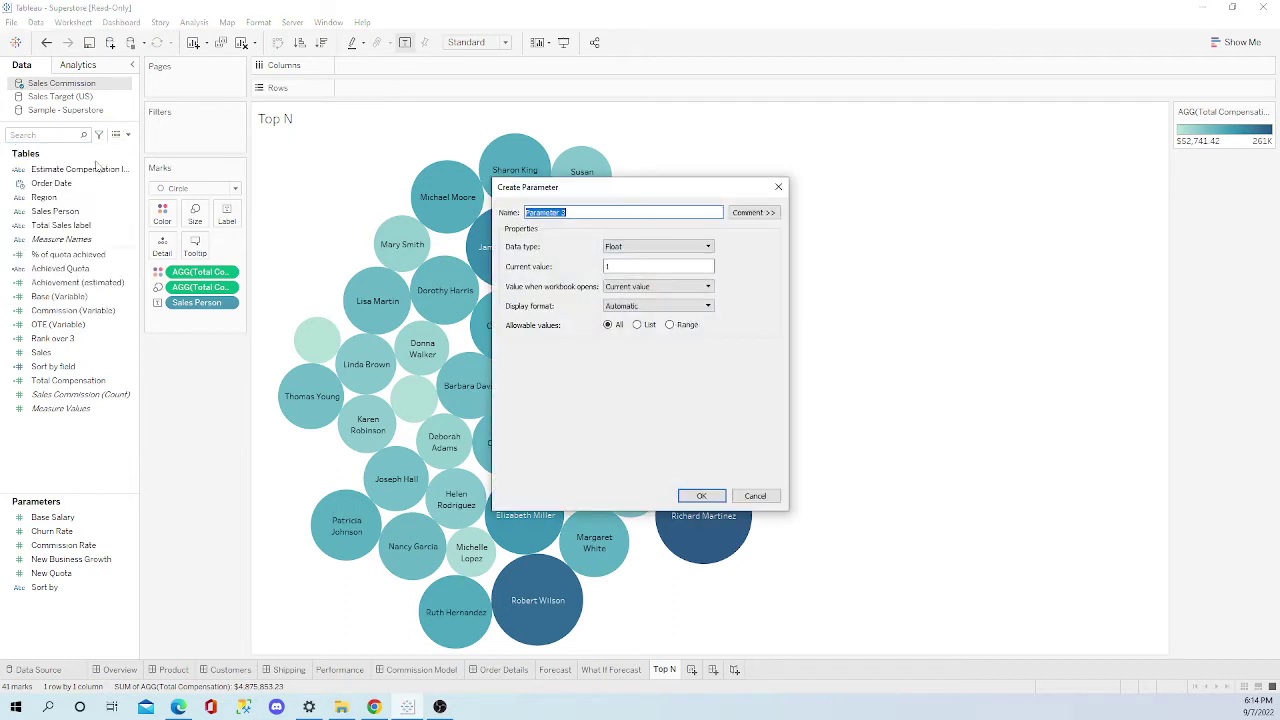
type("Top N")
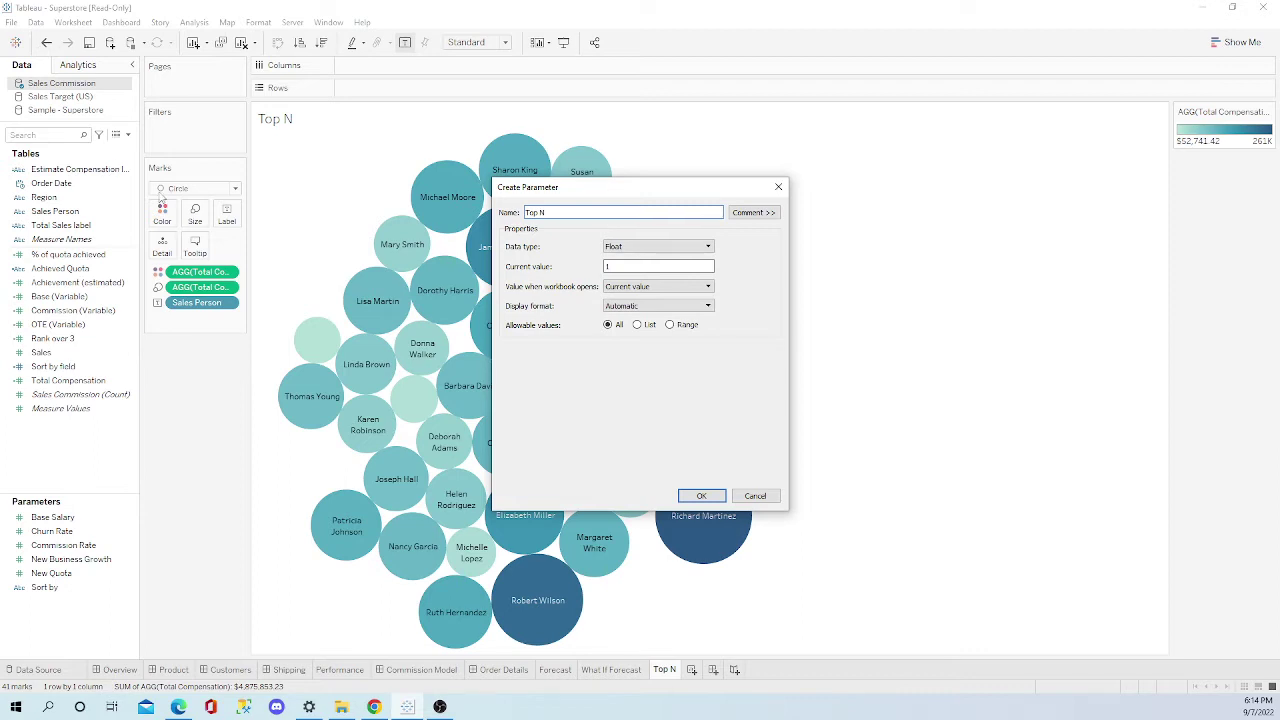
left_click(710, 249)
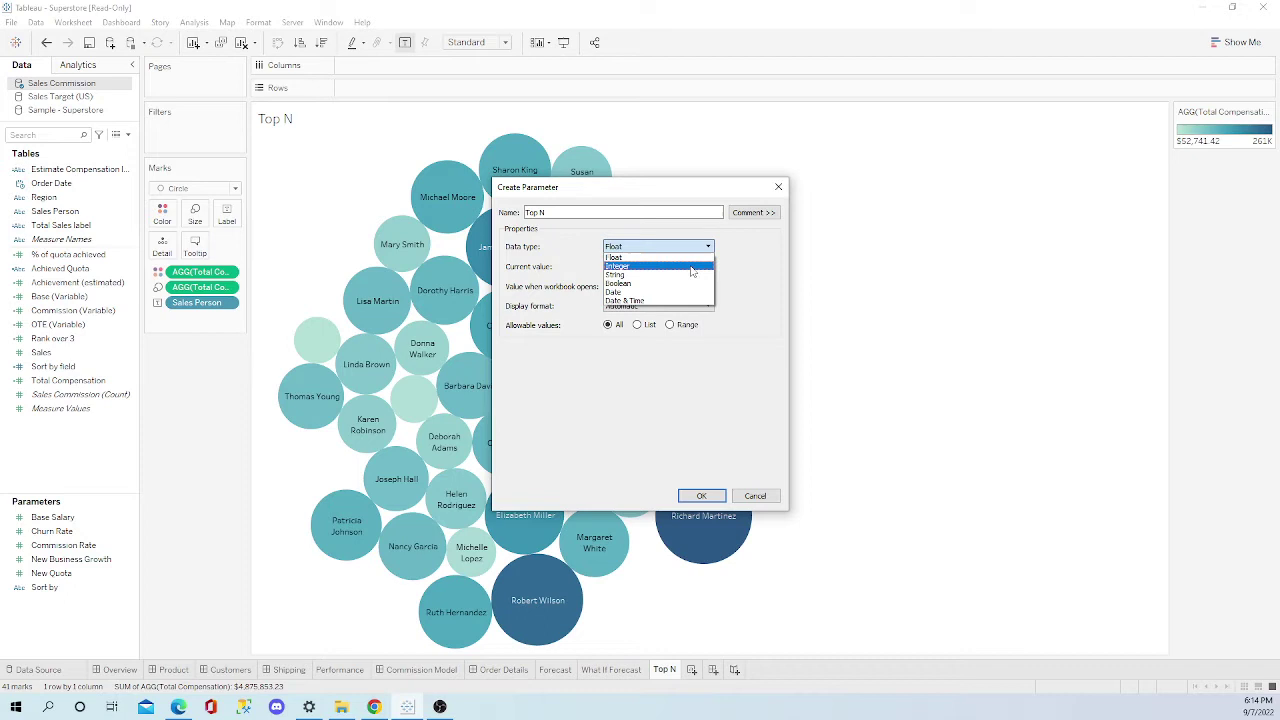
left_click(691, 266)
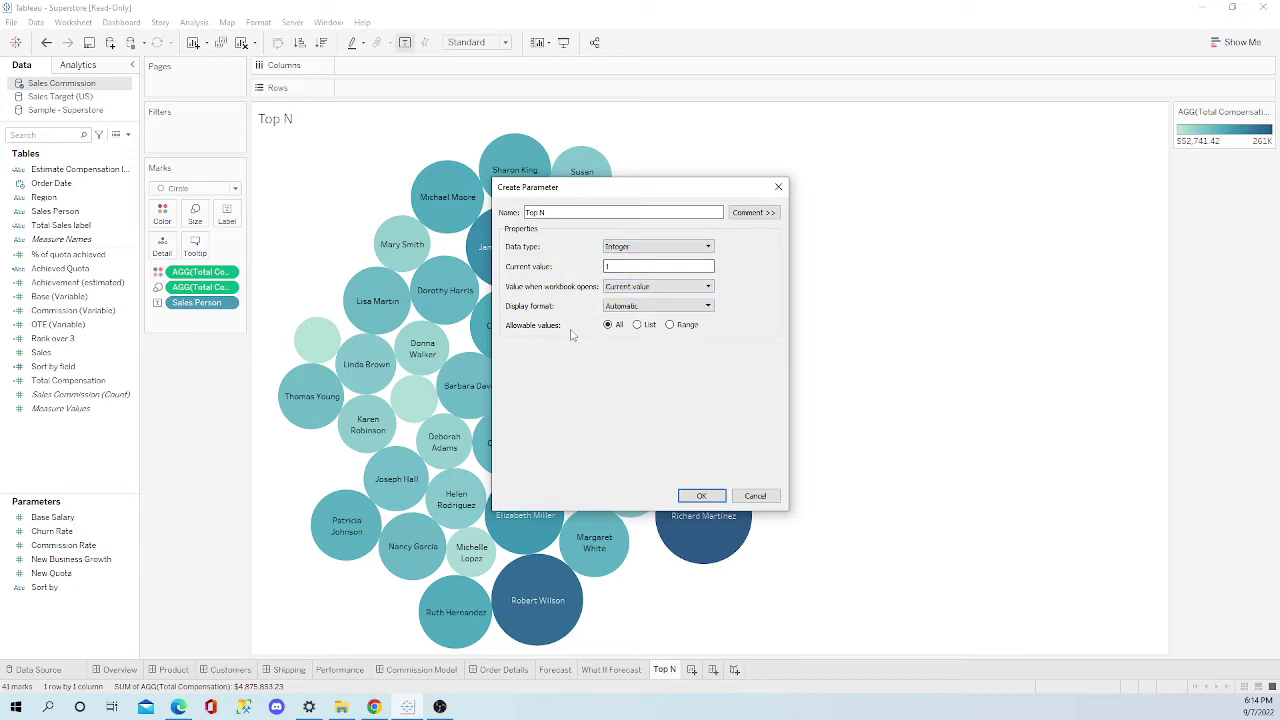
left_click(670, 325)
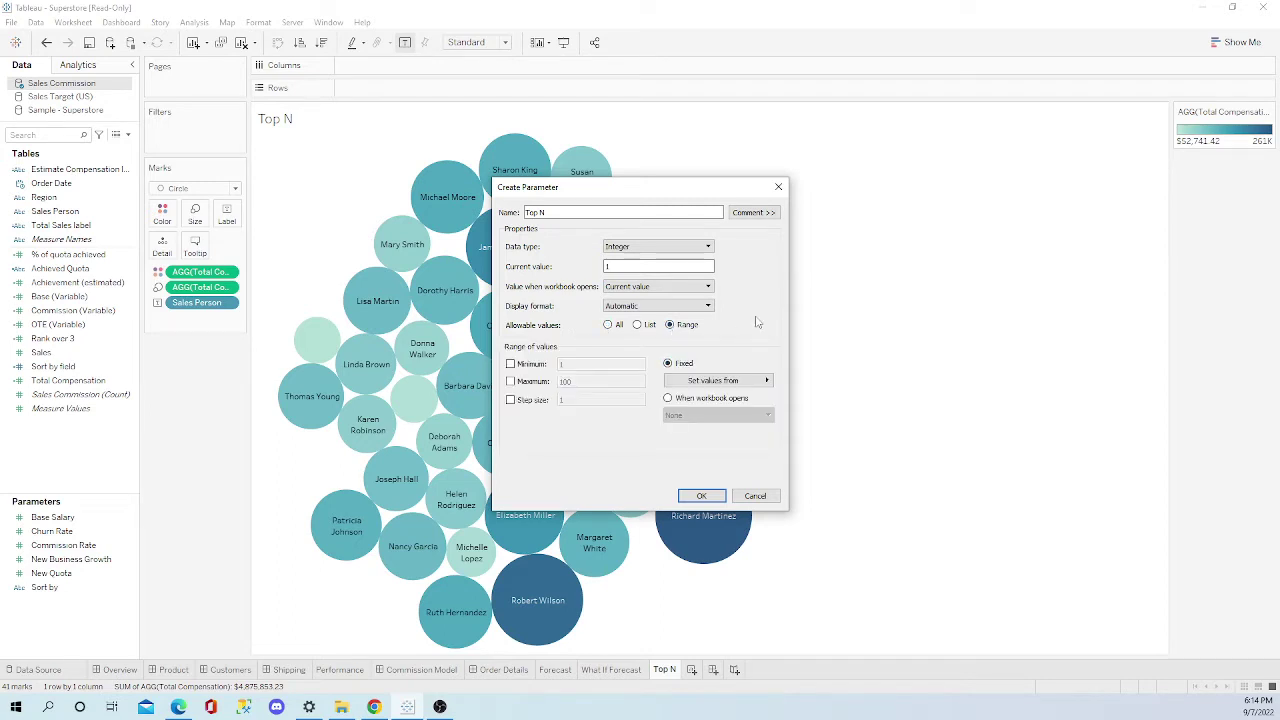
left_click_drag(690, 190, 952, 176)
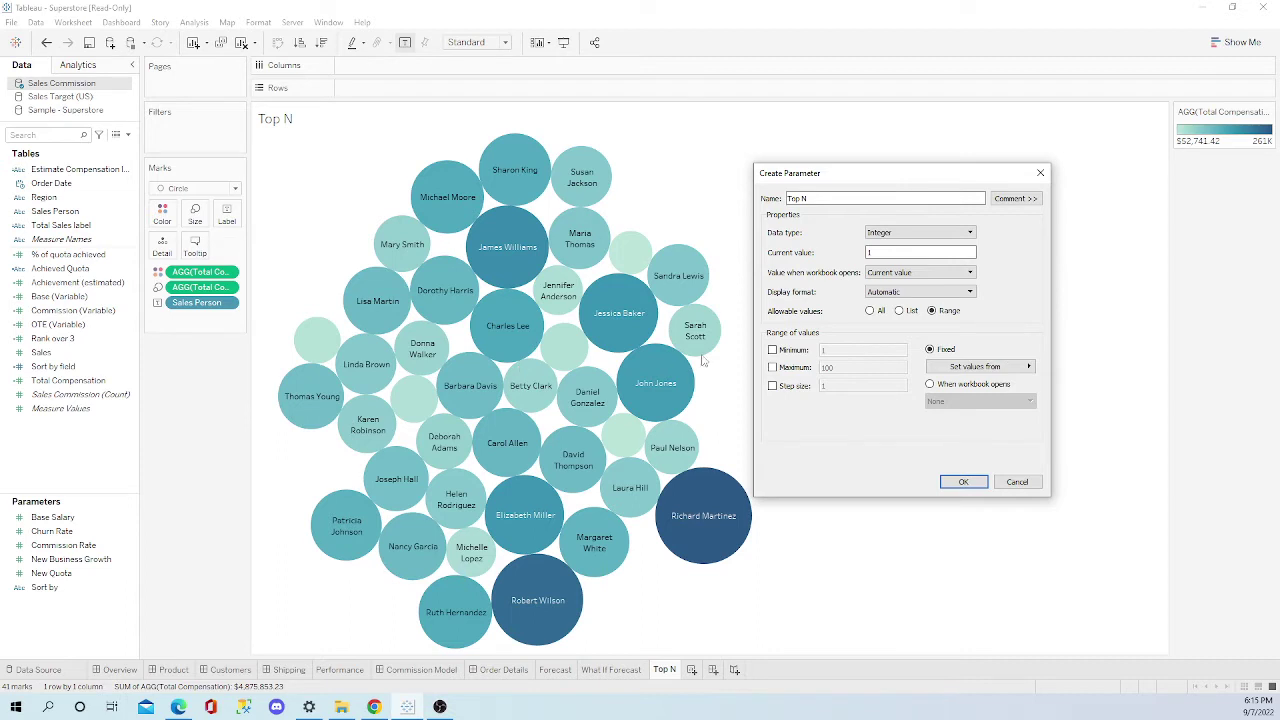
Set the Top N range to minimum 5, maximum 50, step size 5, and confirm.
left_click(773, 350)
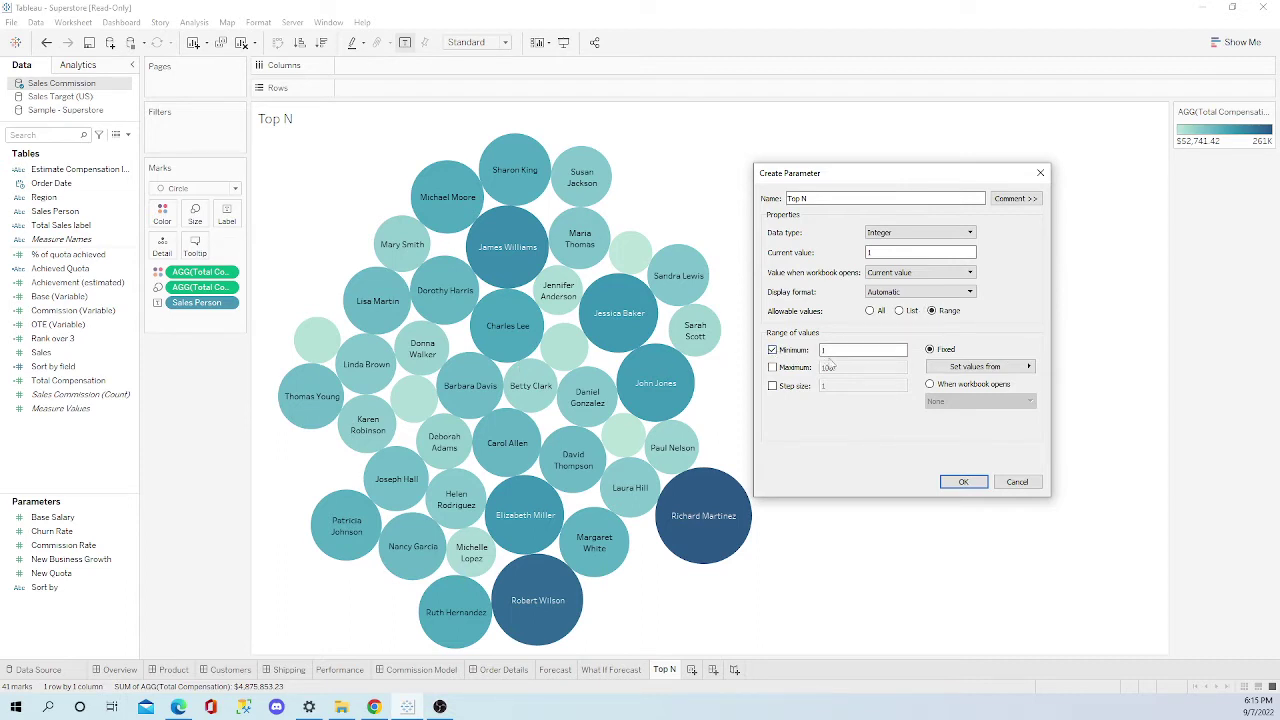
left_click(841, 350)
left_click(829, 350)
left_click(830, 350)
left_click(772, 367)
left_click(835, 369)
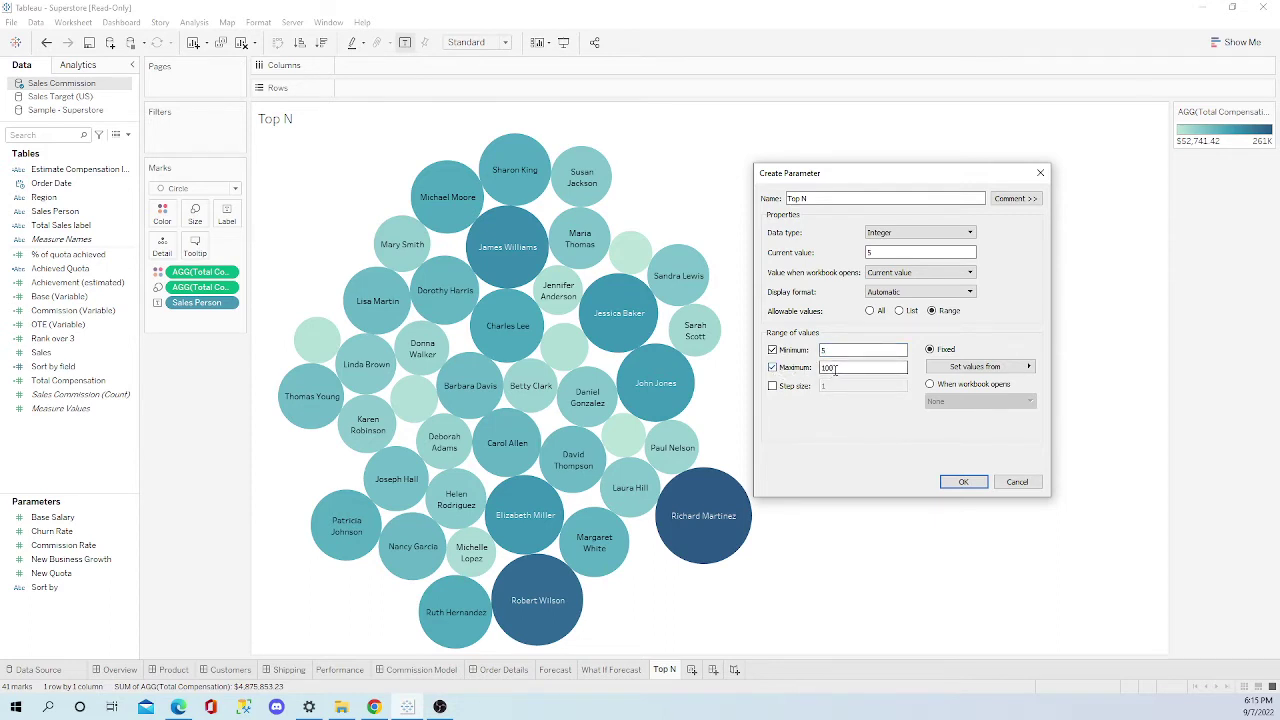
double_click(835, 368)
type("50")
left_click(772, 386)
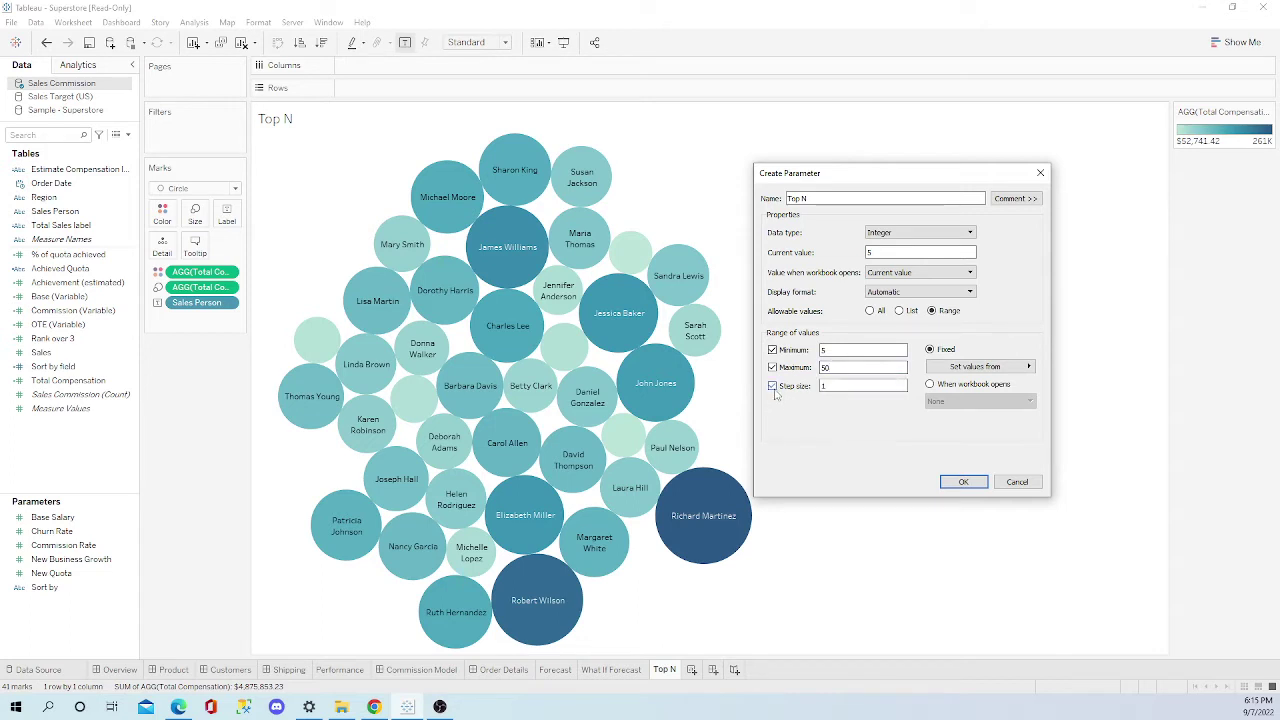
double_click(824, 386)
type("5")
left_click(961, 484)
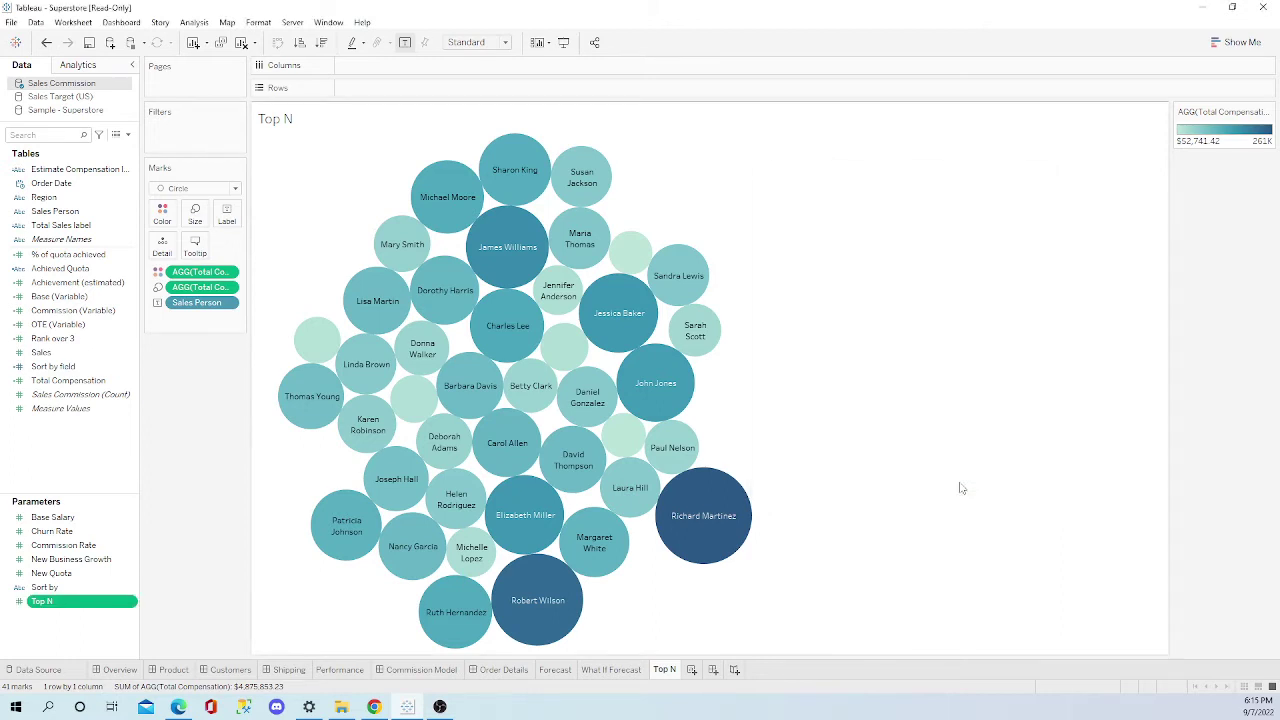
Show the Top N parameter slider on the sheet, leaving it at 5.
mouse_move(131, 608)
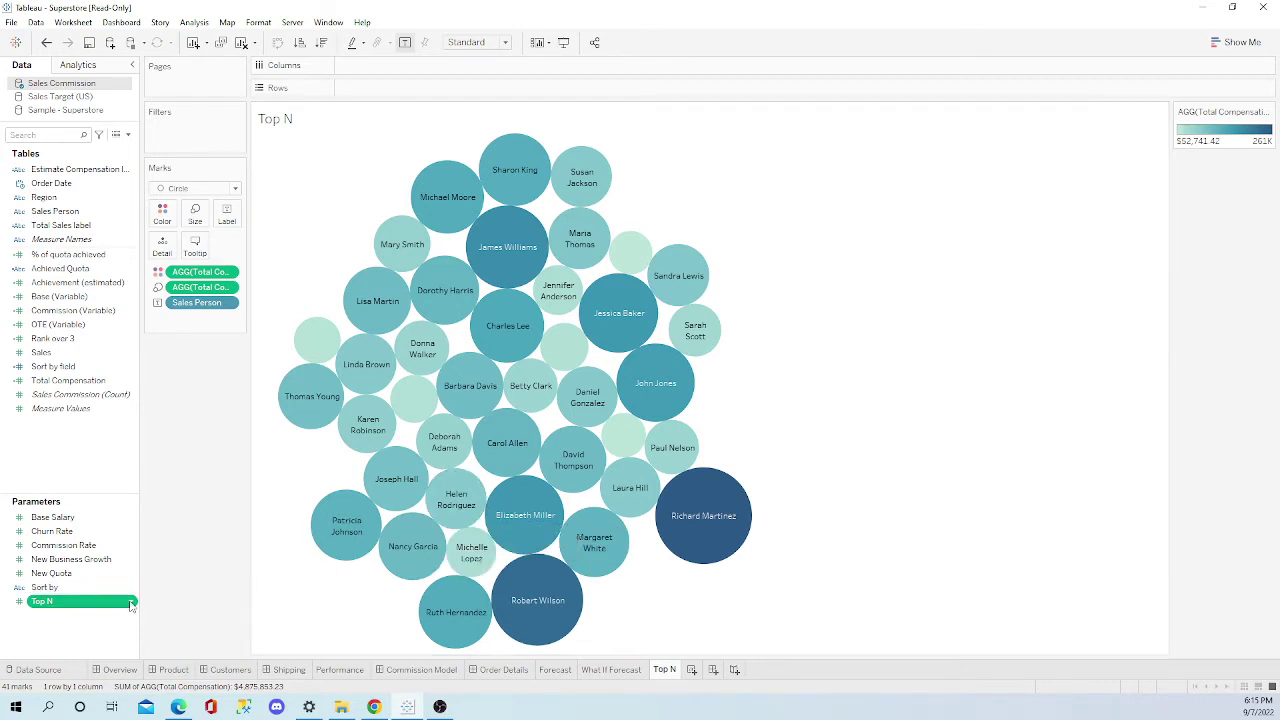
left_click(131, 605)
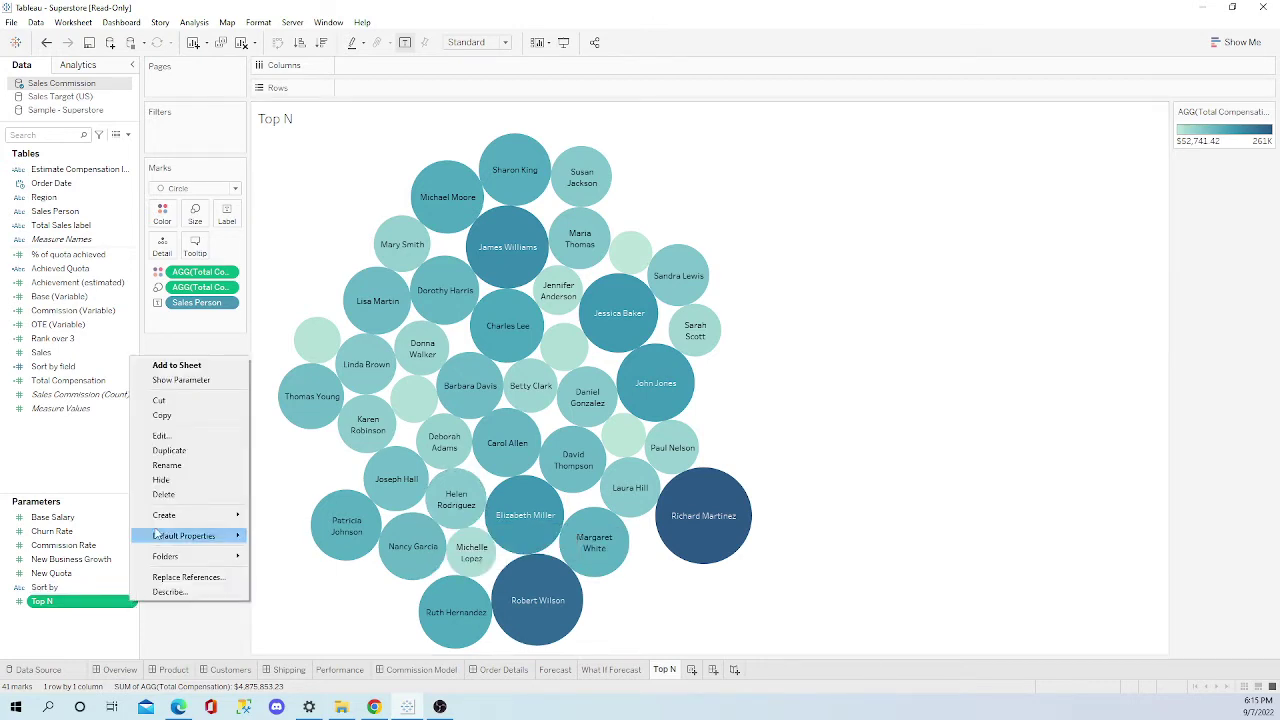
left_click(187, 381)
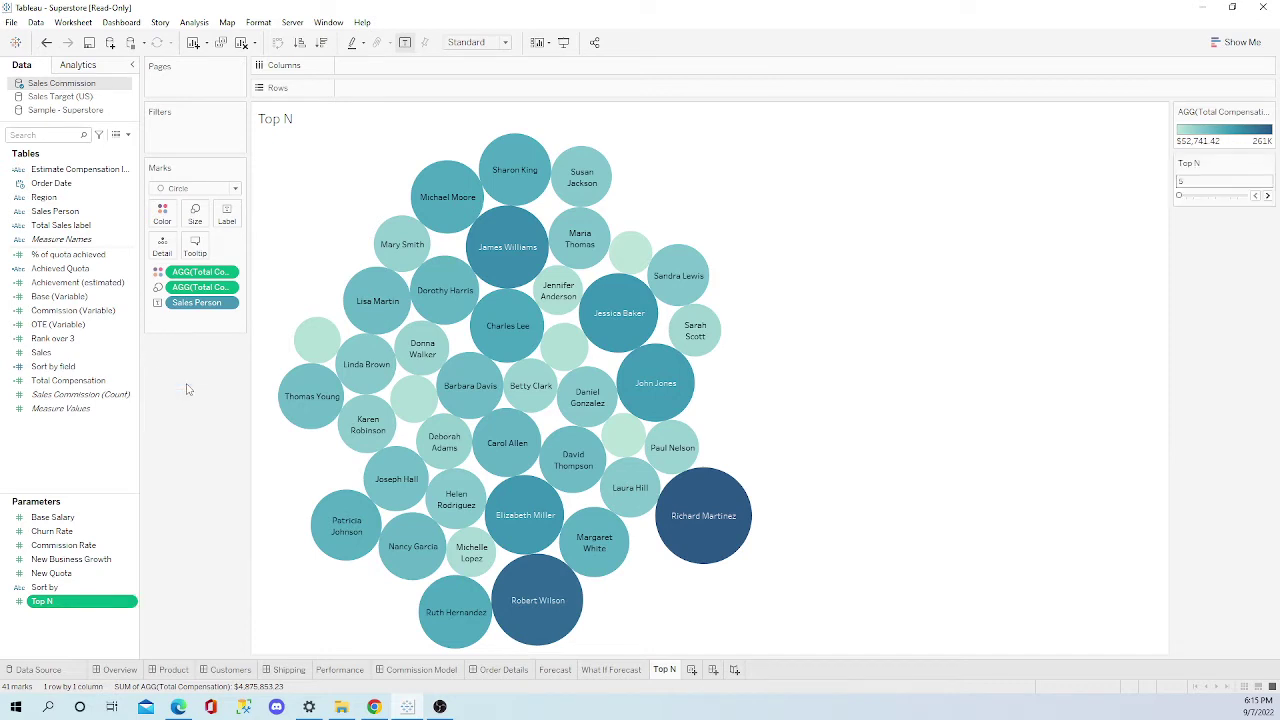
left_click(1267, 196)
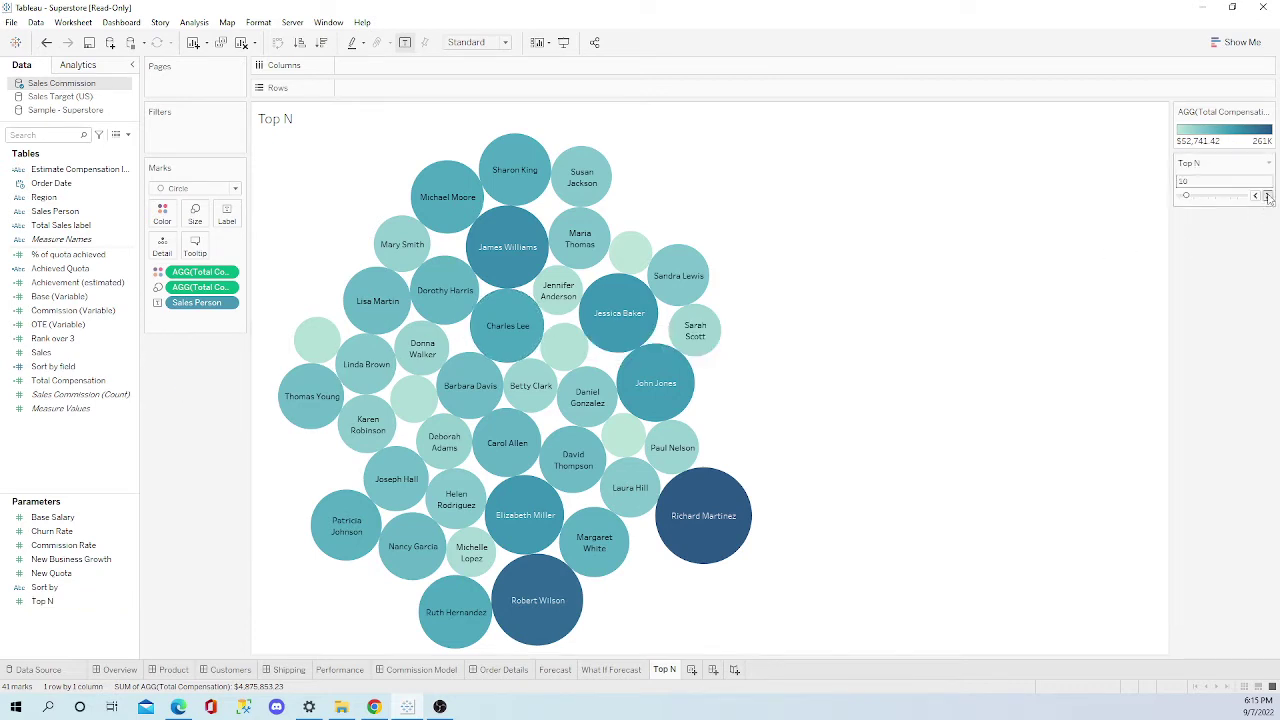
left_click(1255, 196)
Set the Sales Person filter's Top rule to Top N by Total Compensation.
left_click(228, 303)
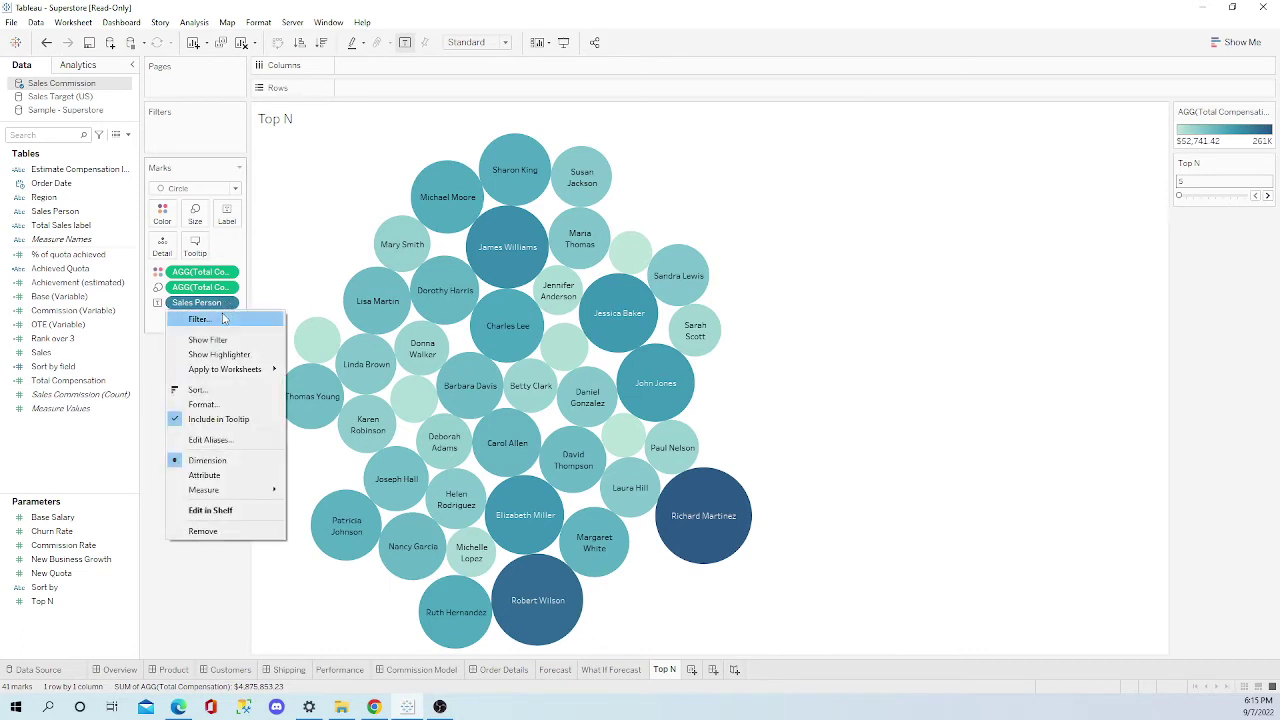
left_click(223, 318)
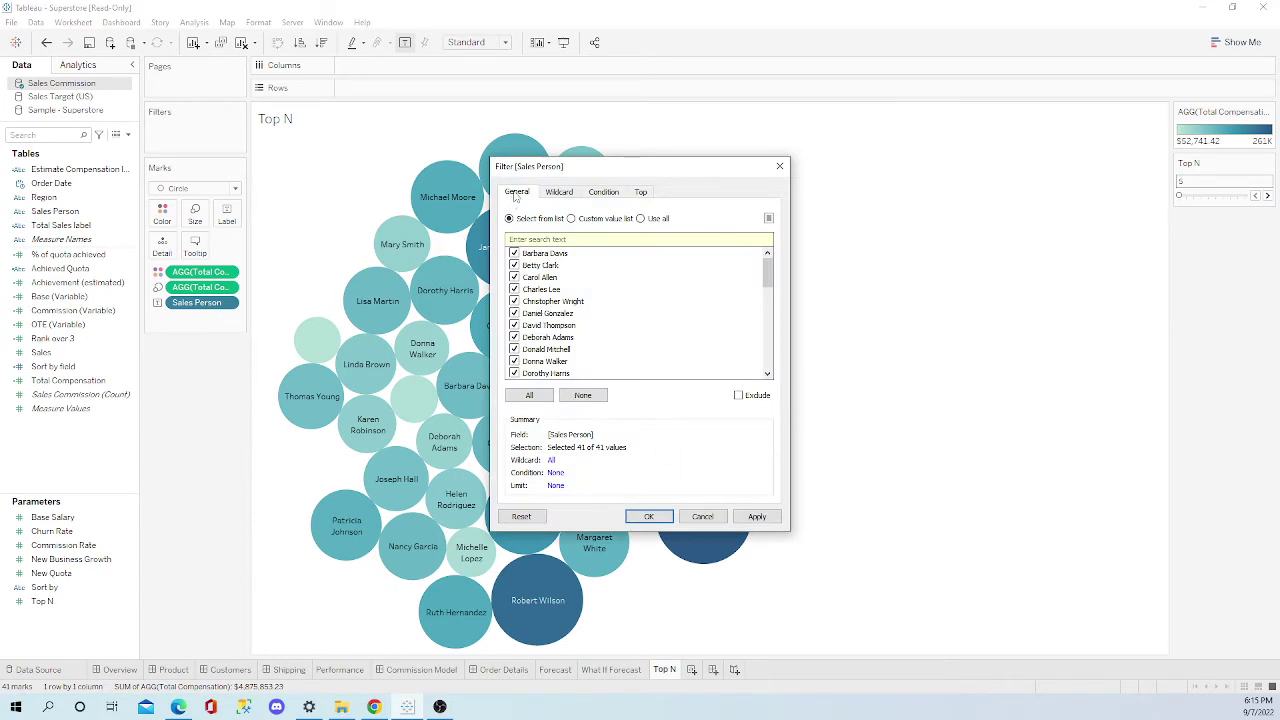
left_click(641, 193)
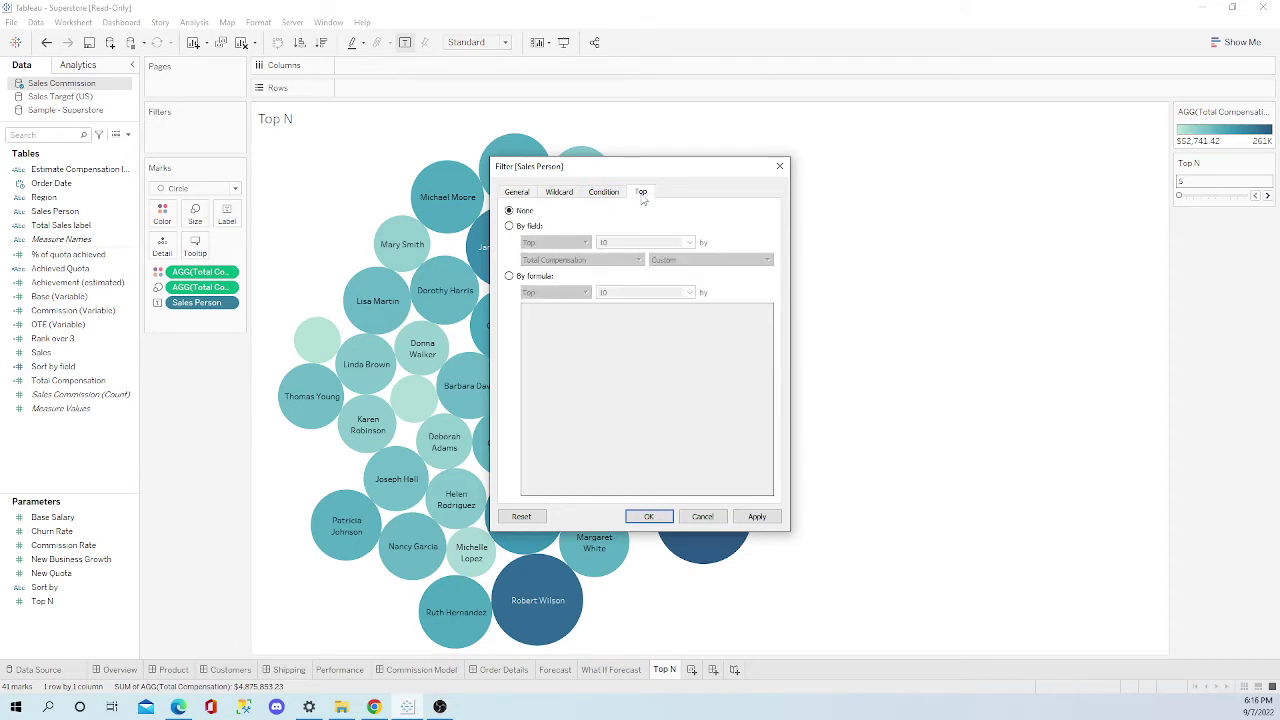
left_click(509, 227)
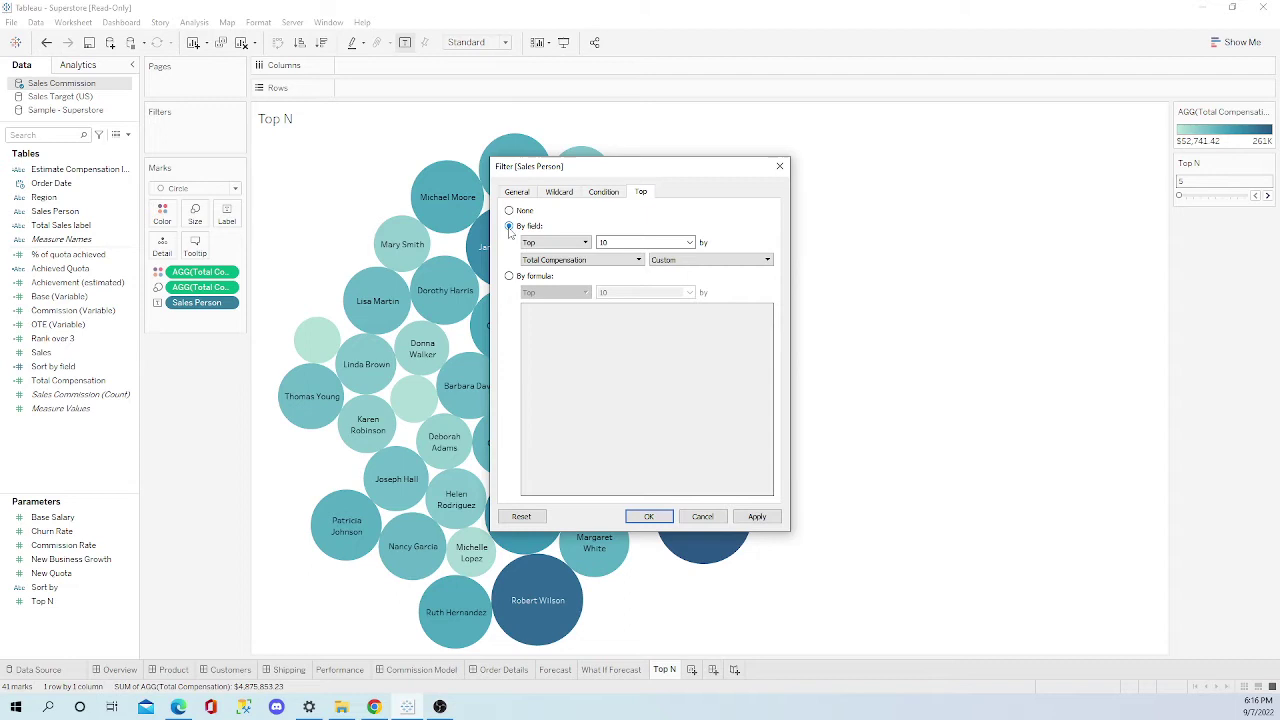
left_click(585, 243)
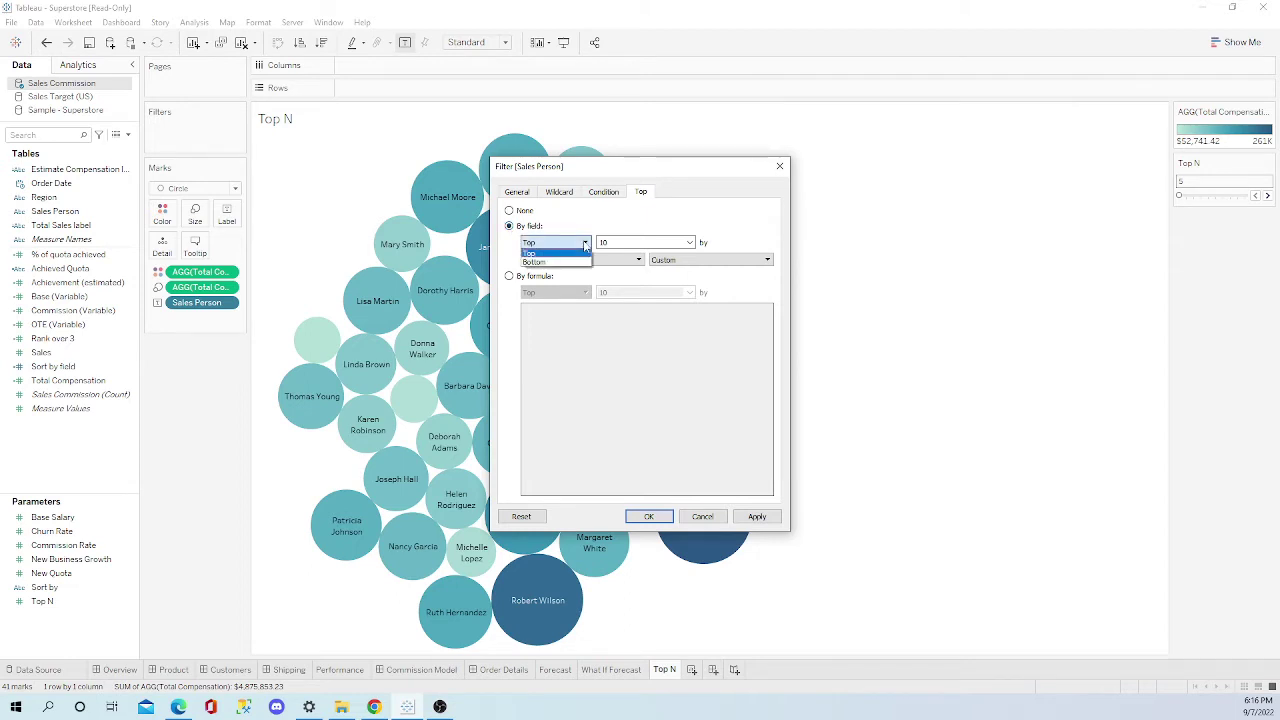
left_click(585, 243)
left_click(668, 240)
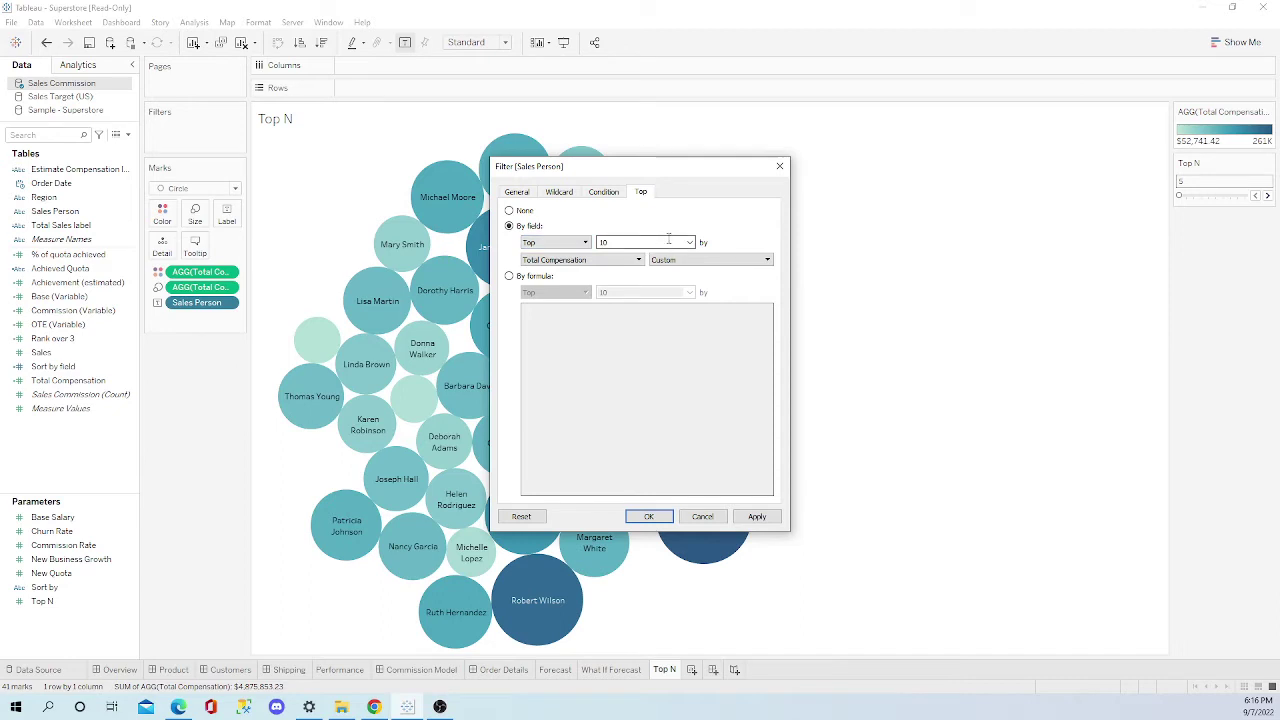
left_click_drag(691, 168, 921, 149)
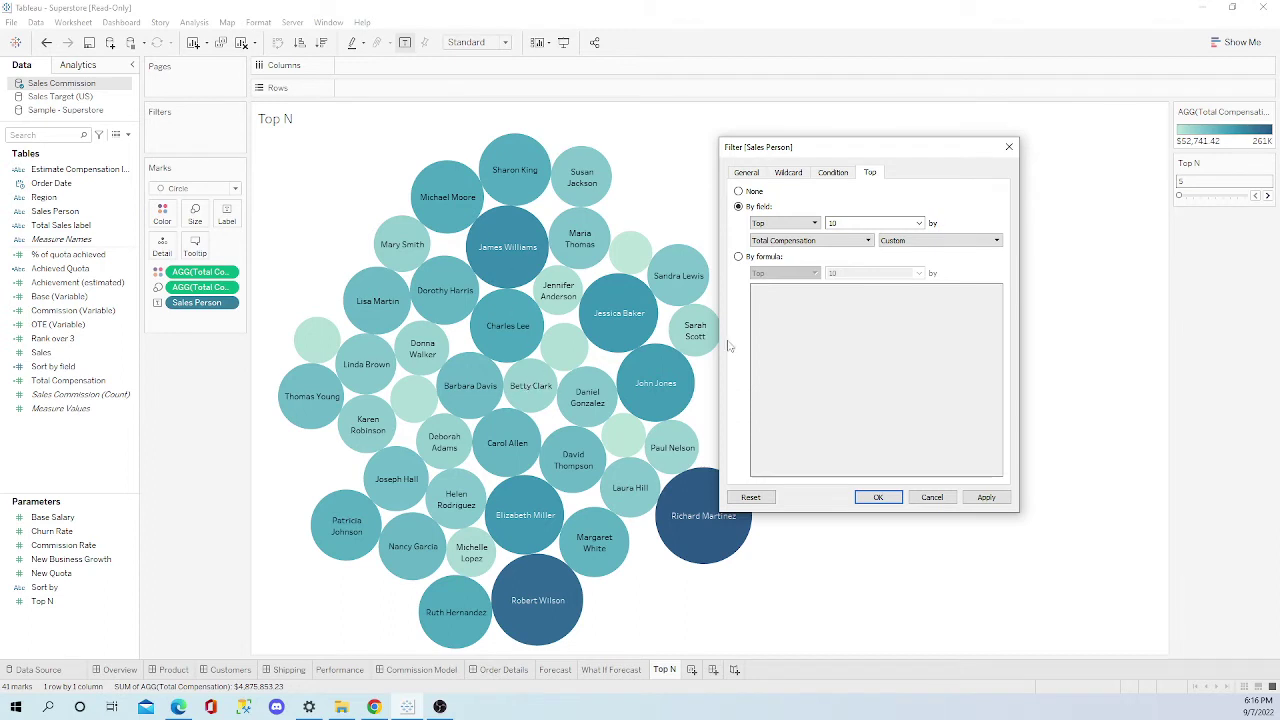
left_click(864, 224)
double_click(843, 223)
left_click(918, 223)
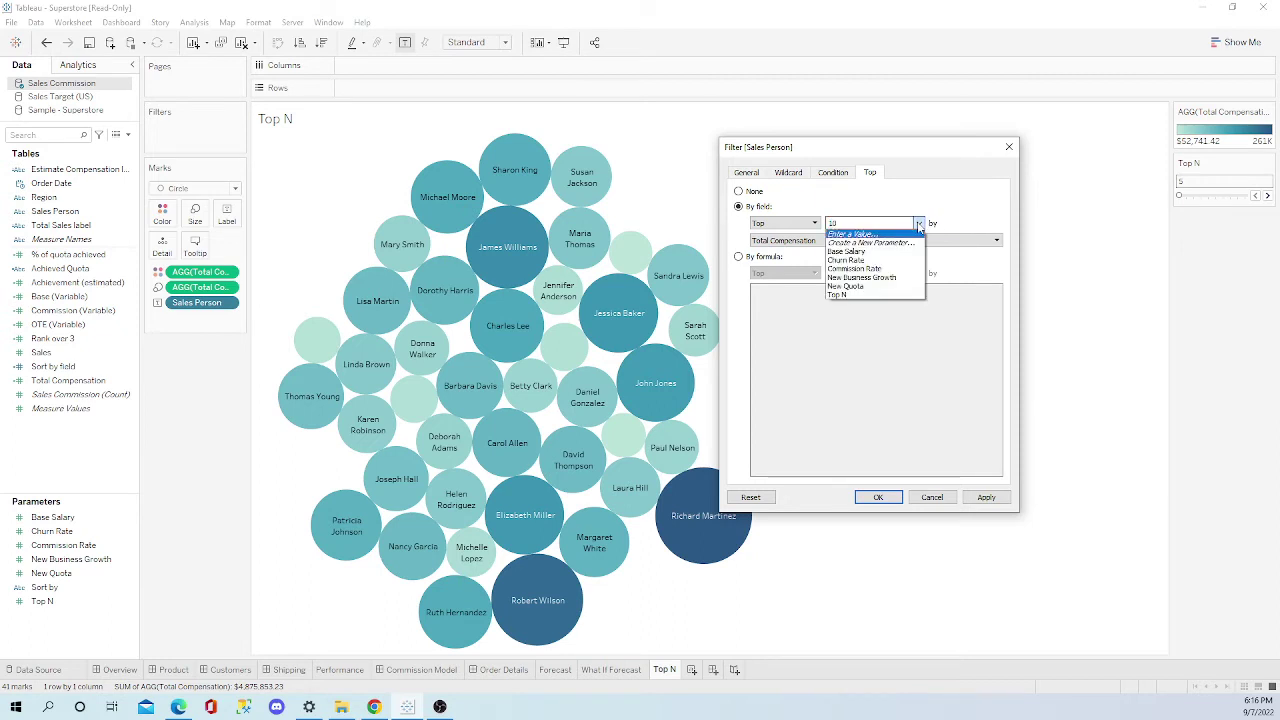
left_click(895, 295)
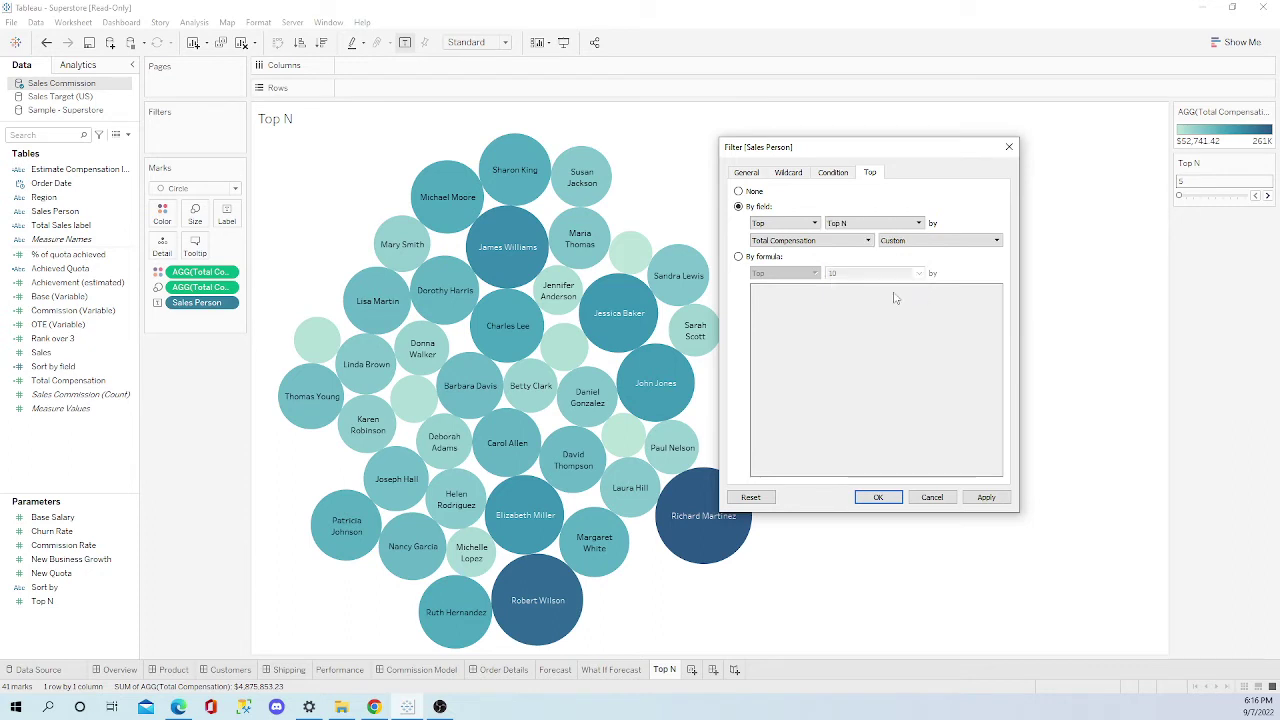
Apply the top-N filter and raise the Top N slider from 5 to 20.
left_click(876, 497)
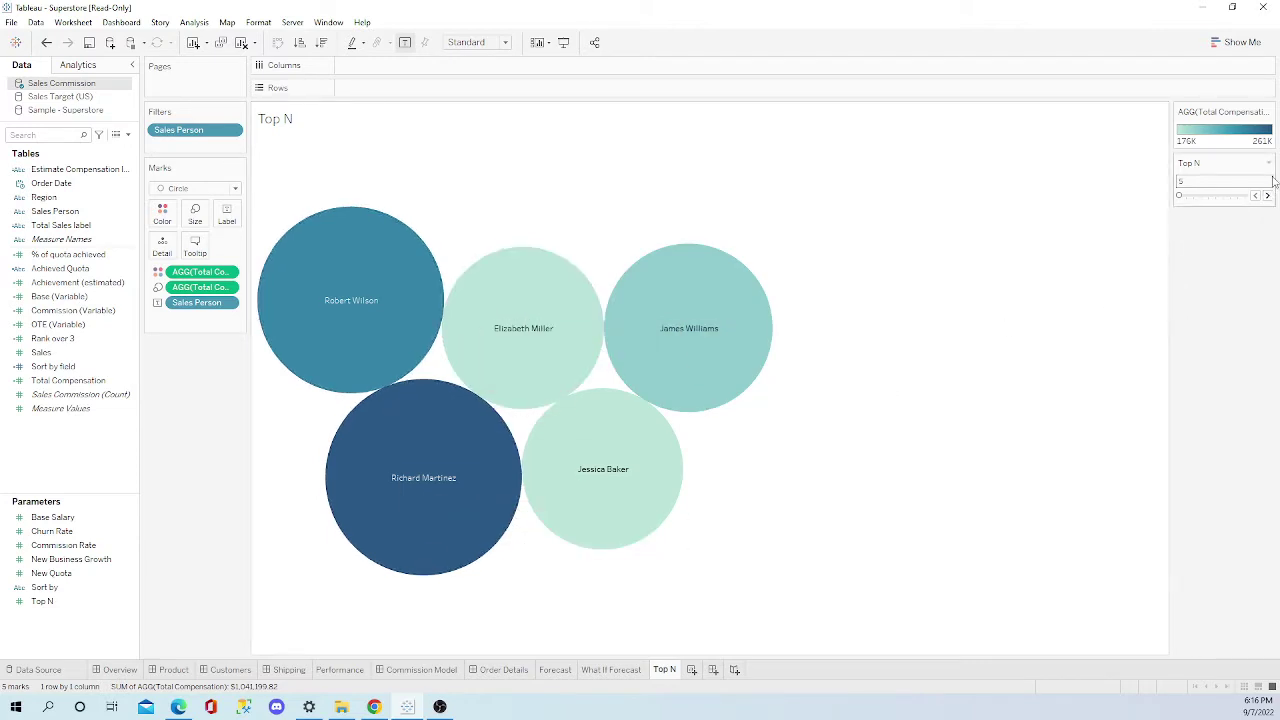
left_click(1269, 163)
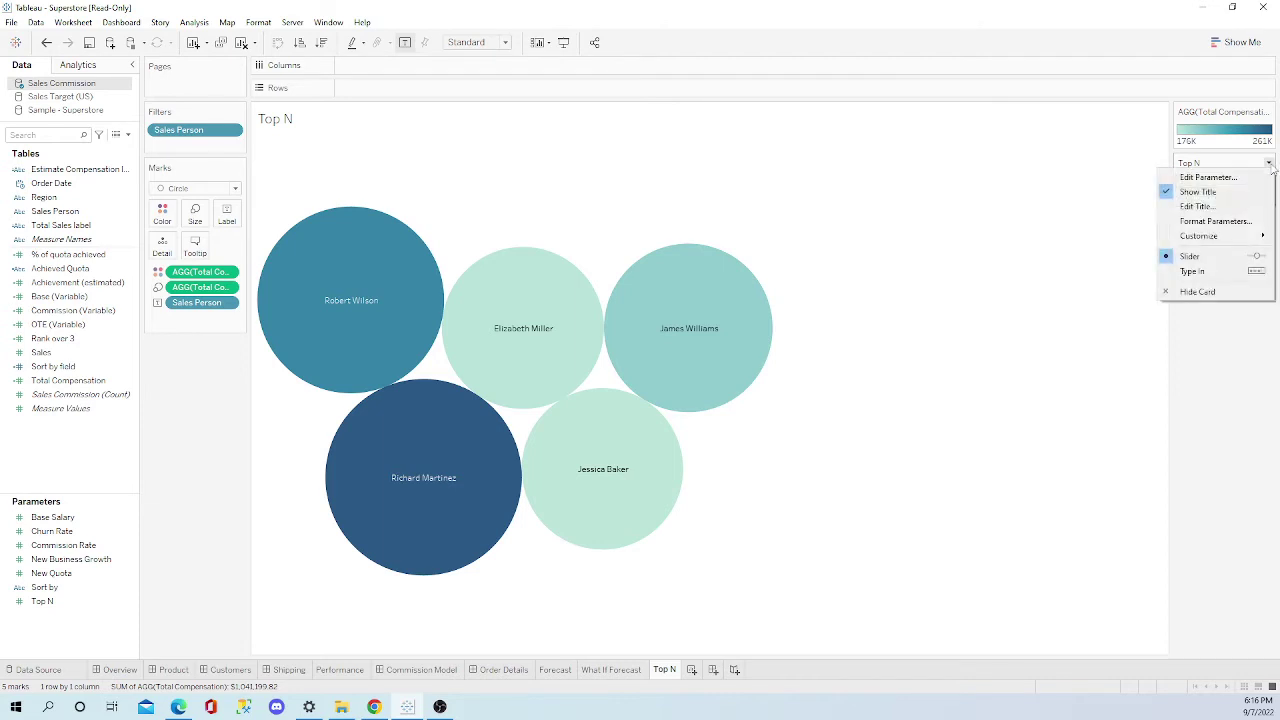
left_click(1265, 344)
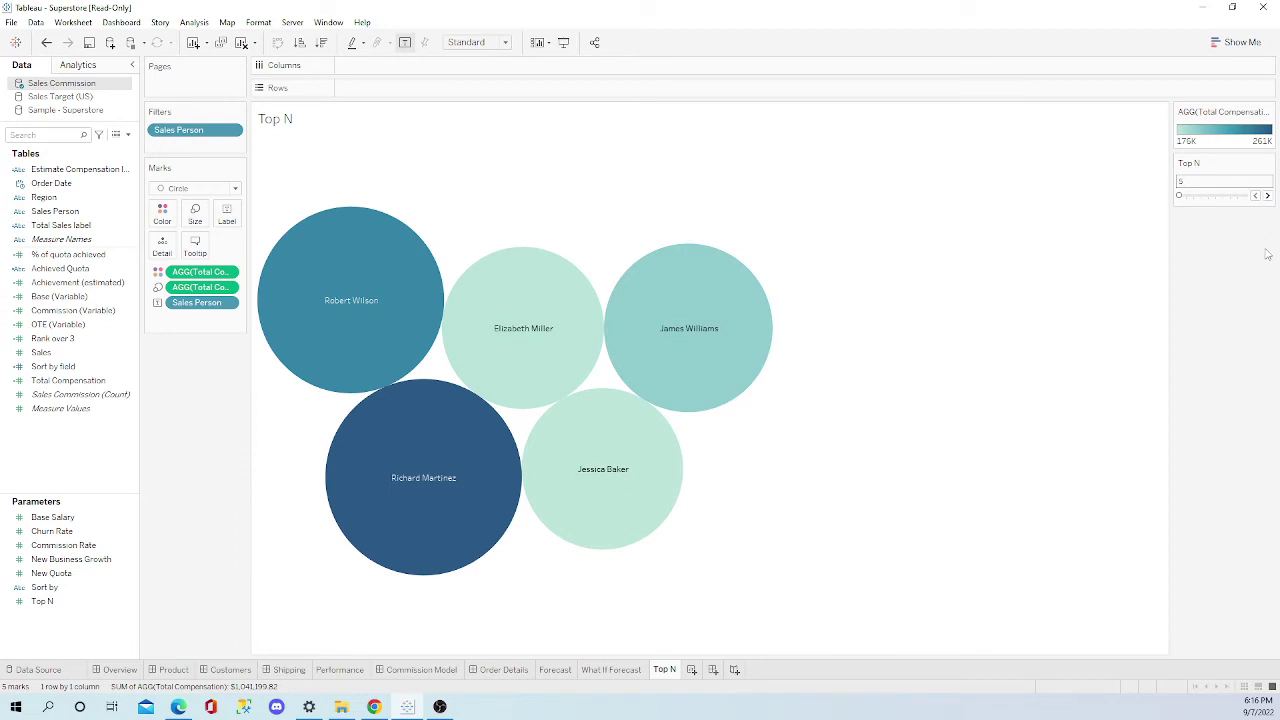
left_click(1267, 196)
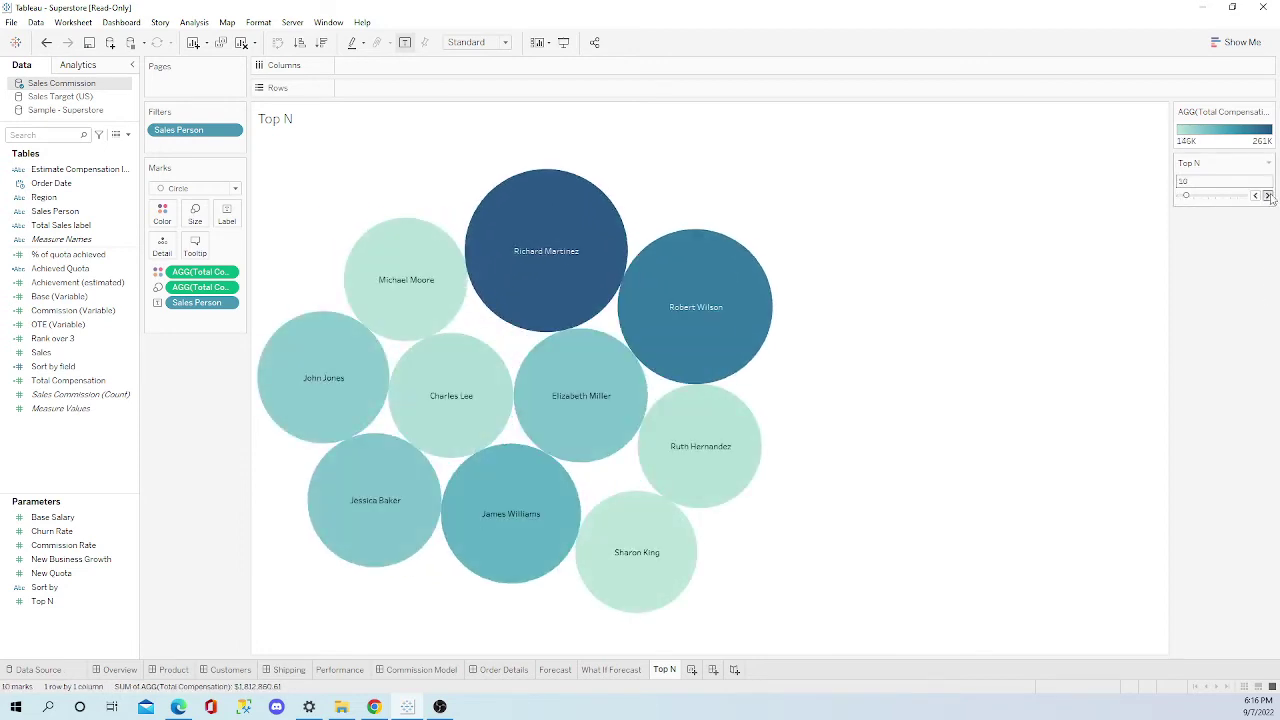
left_click(1267, 196)
left_click(1267, 196)
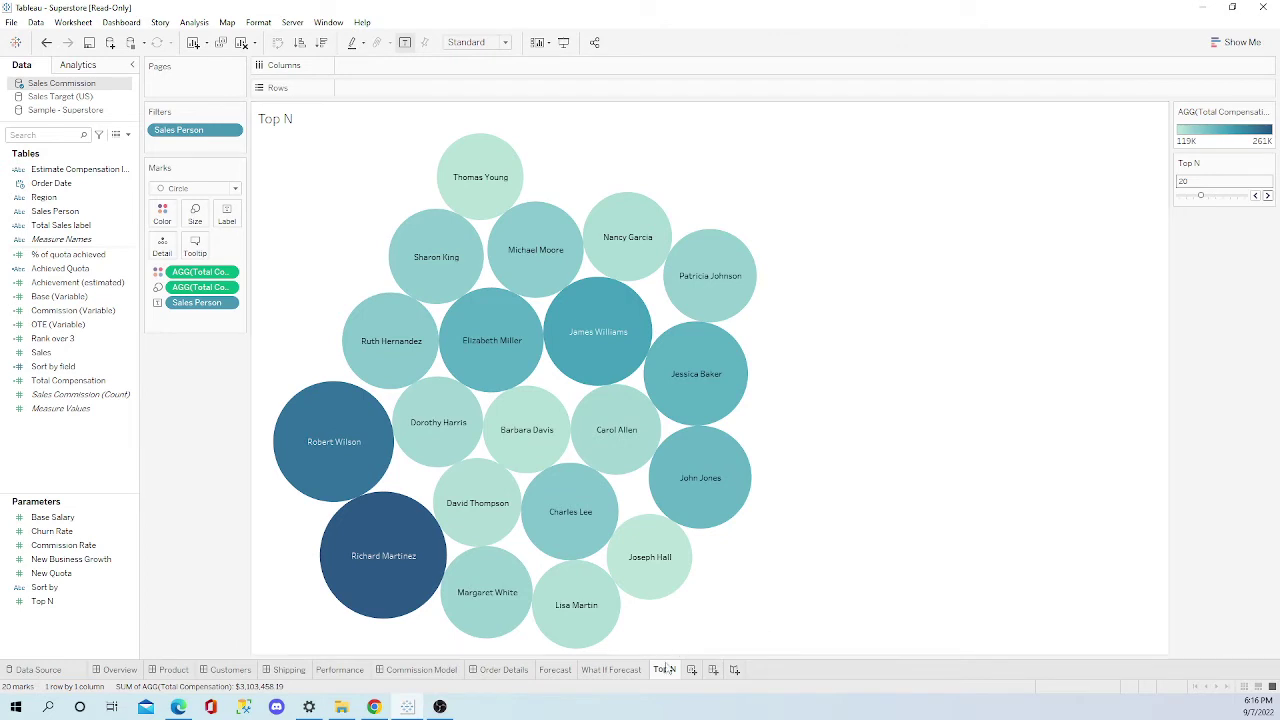
Duplicate the Top N sheet and rename the copy 'Bottom N'.
mouse_move(666, 674)
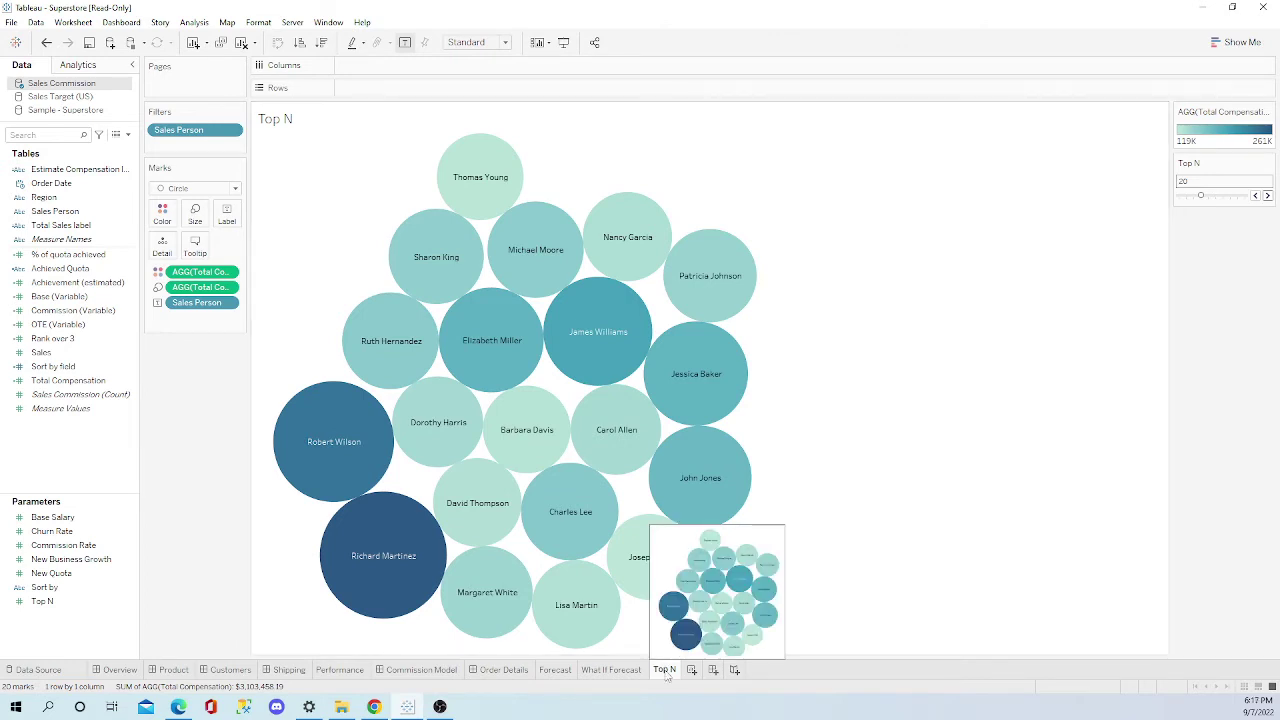
right_click(666, 674)
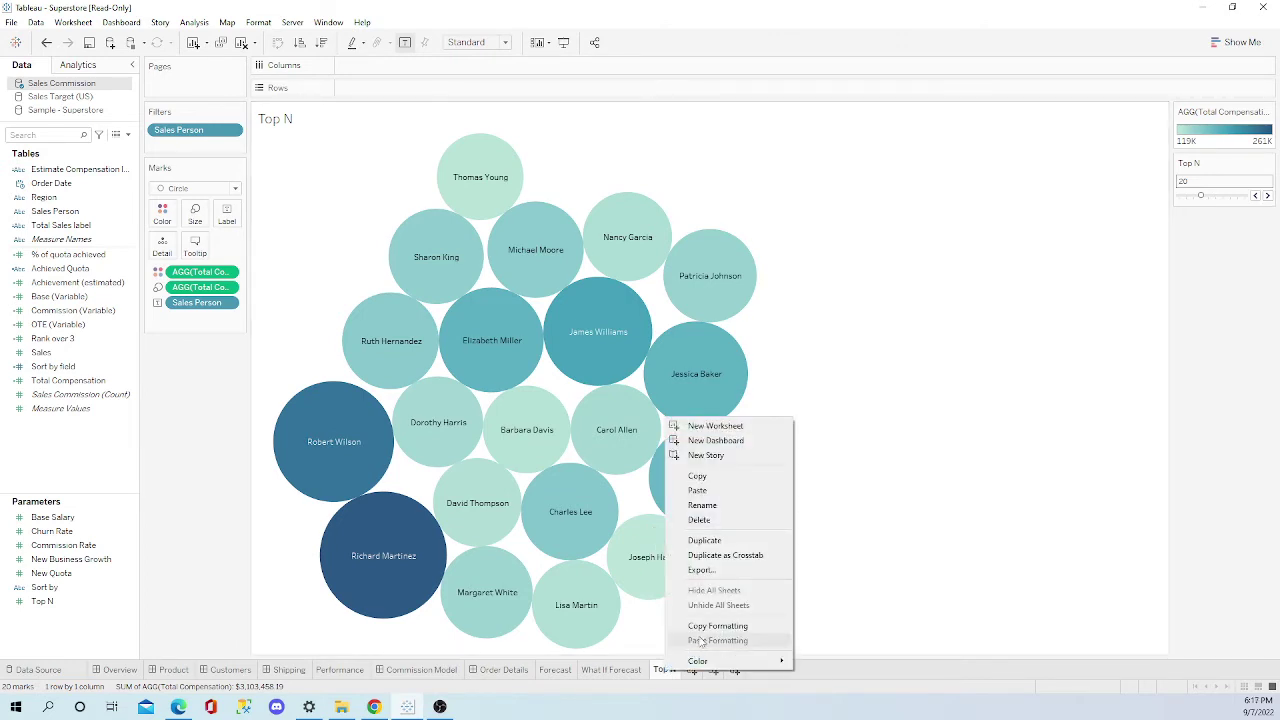
left_click(719, 541)
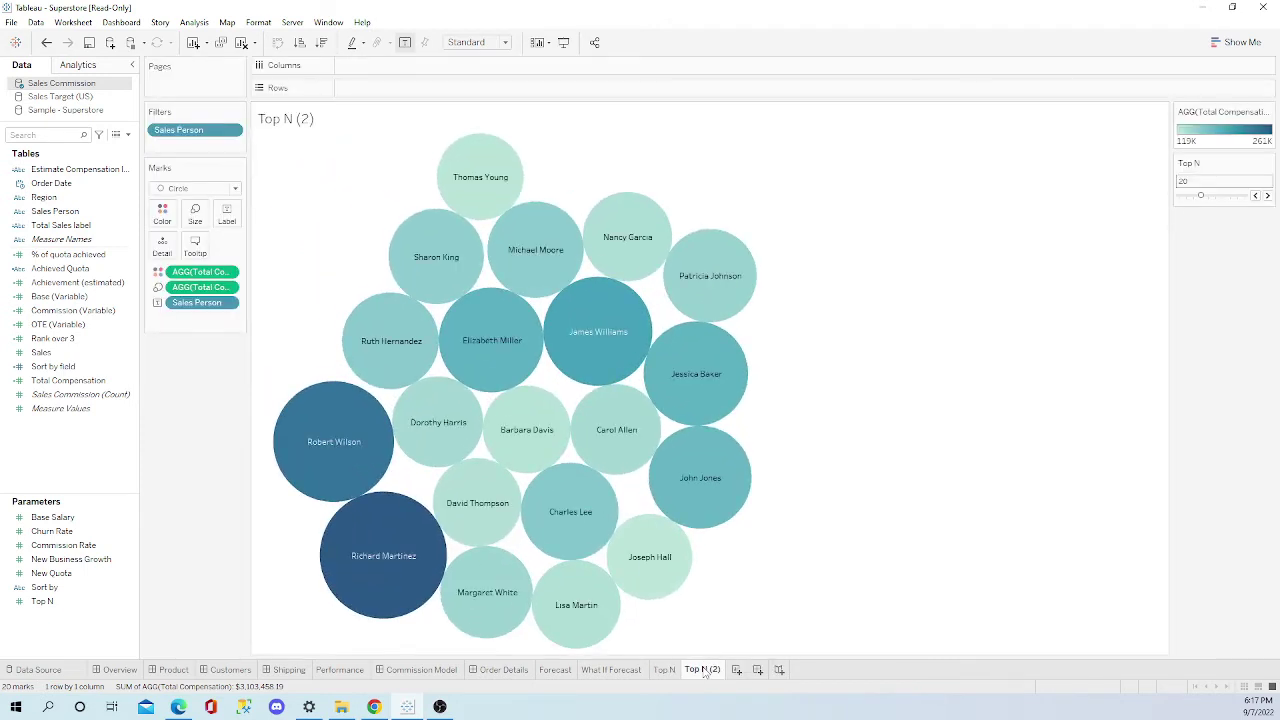
double_click(704, 671)
type("B")
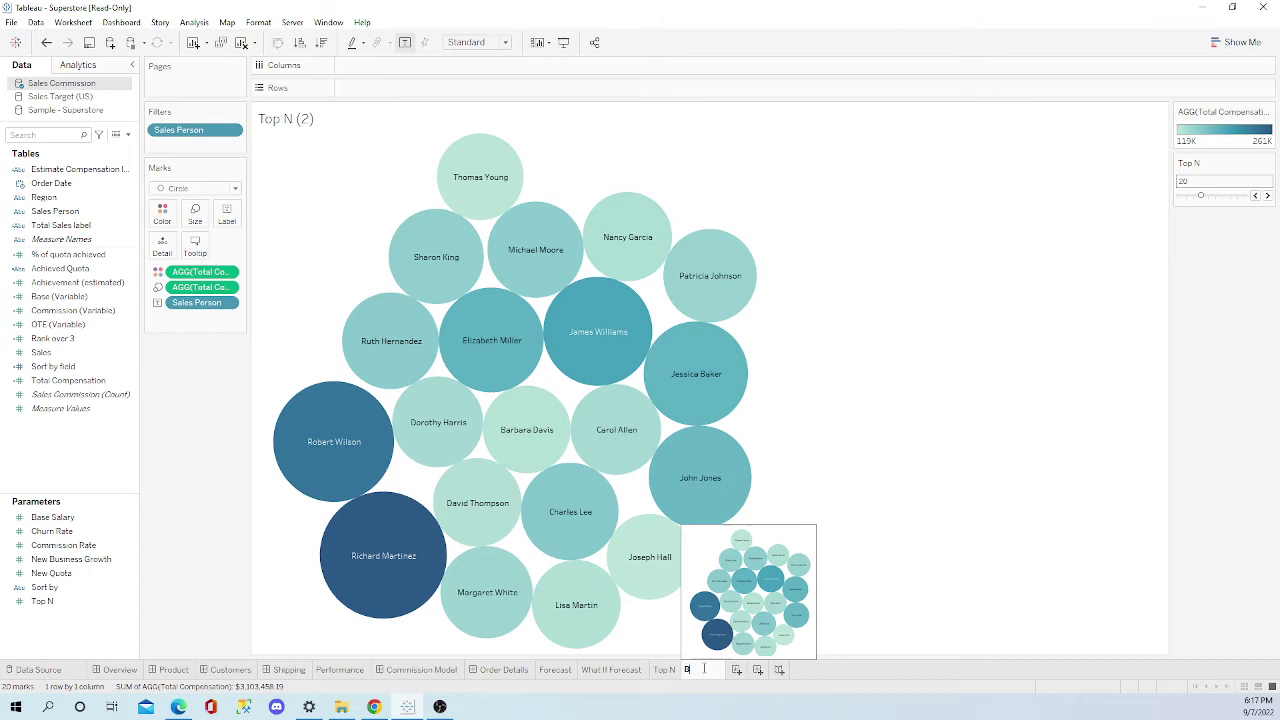
type("ottom N")
key("Return")
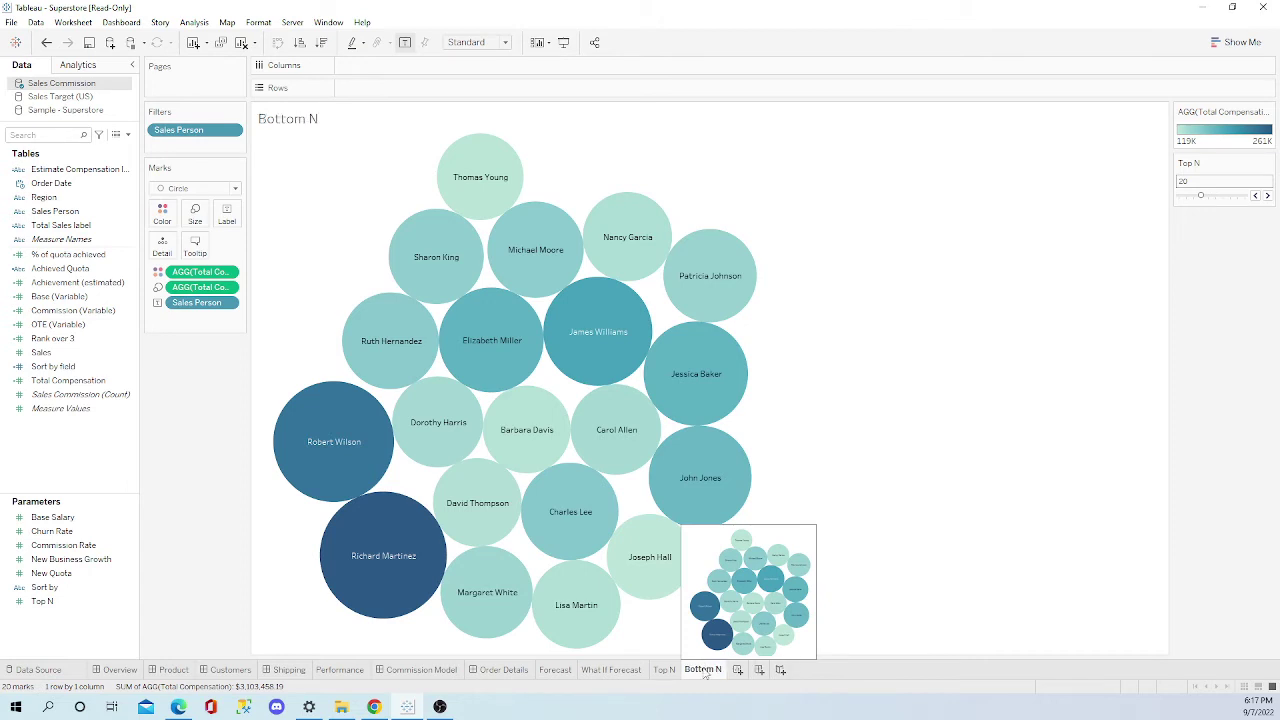
Duplicate the Top N parameter and rename the copy 'Bottom N', keeping range 5–50, step 5.
left_click(129, 602)
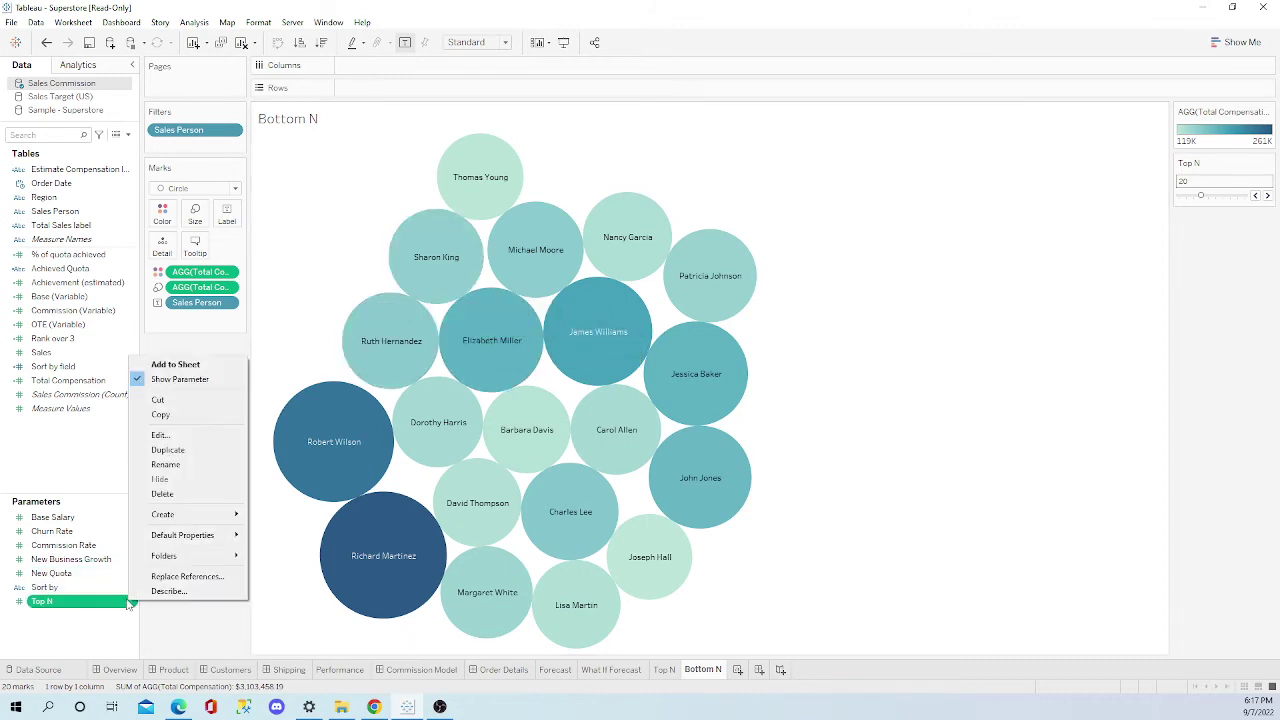
left_click(168, 450)
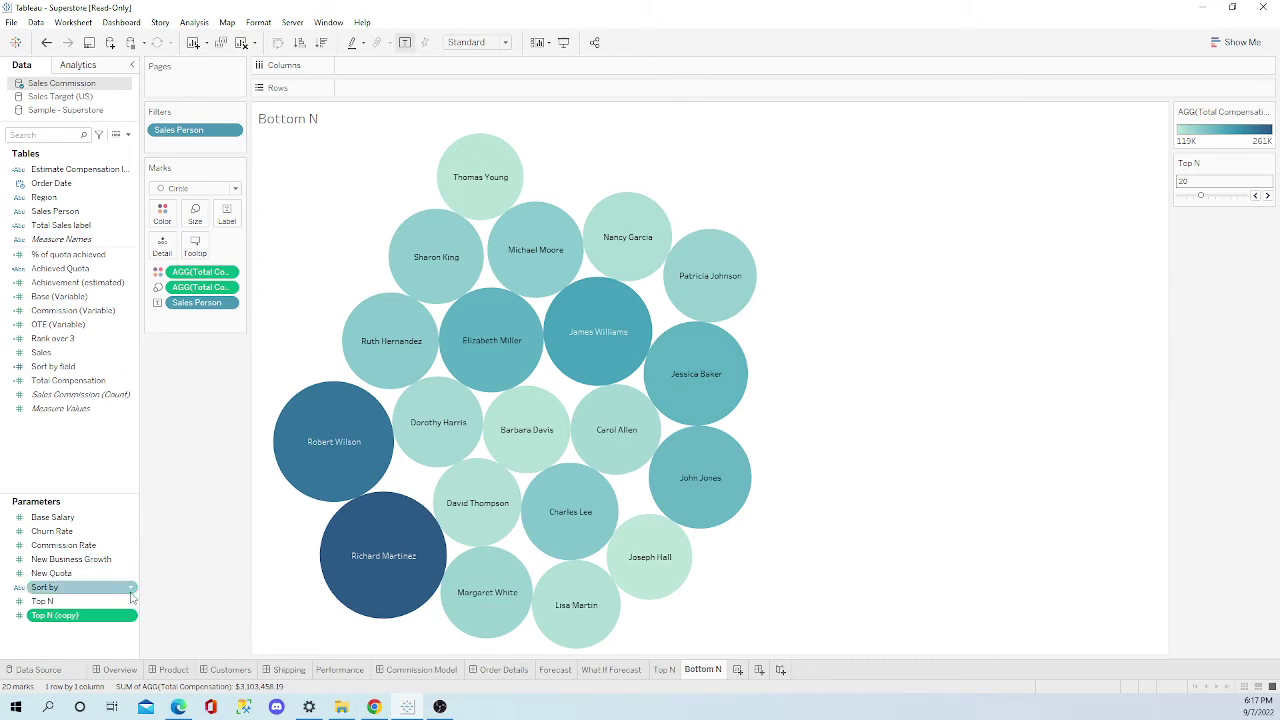
left_click(131, 619)
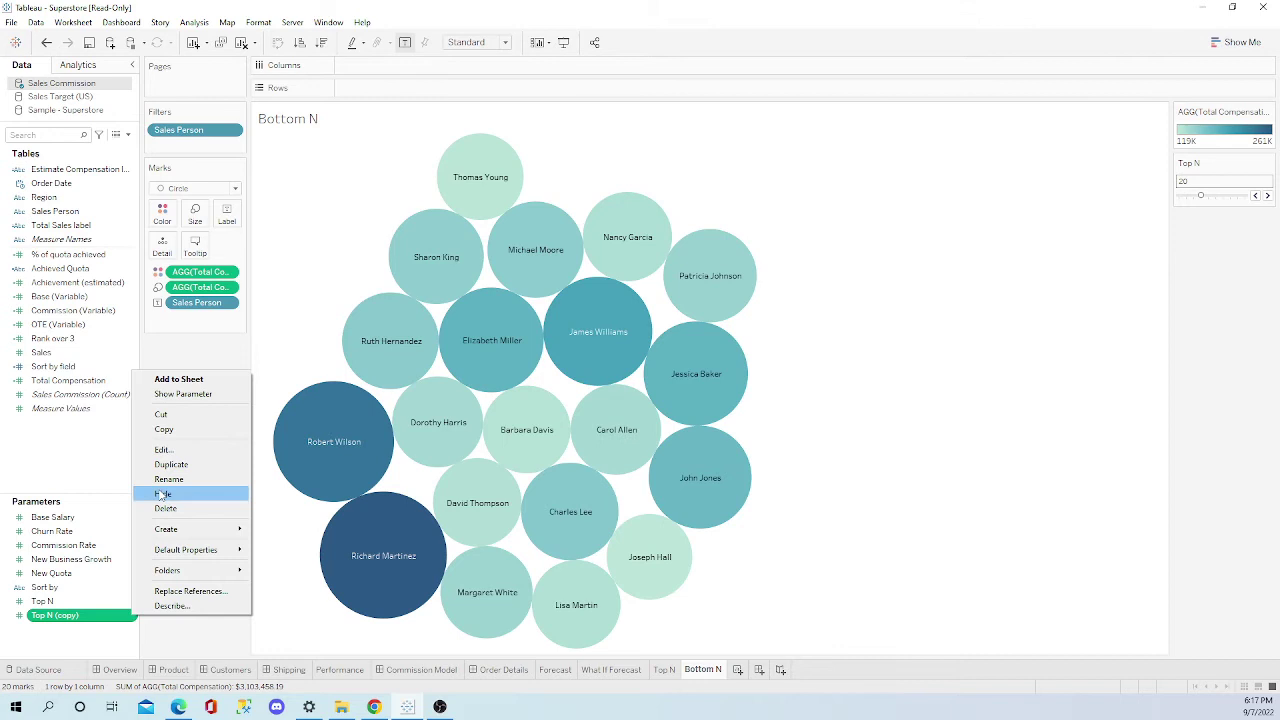
left_click(171, 452)
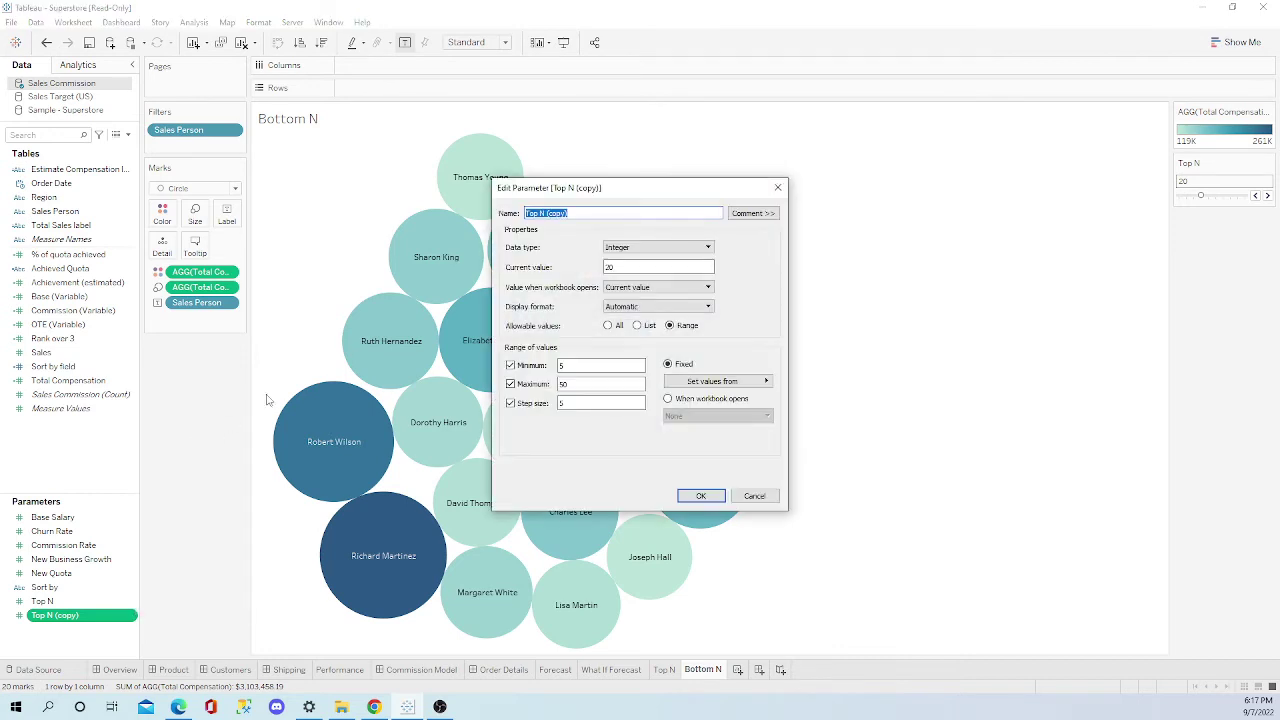
type("Bottom N")
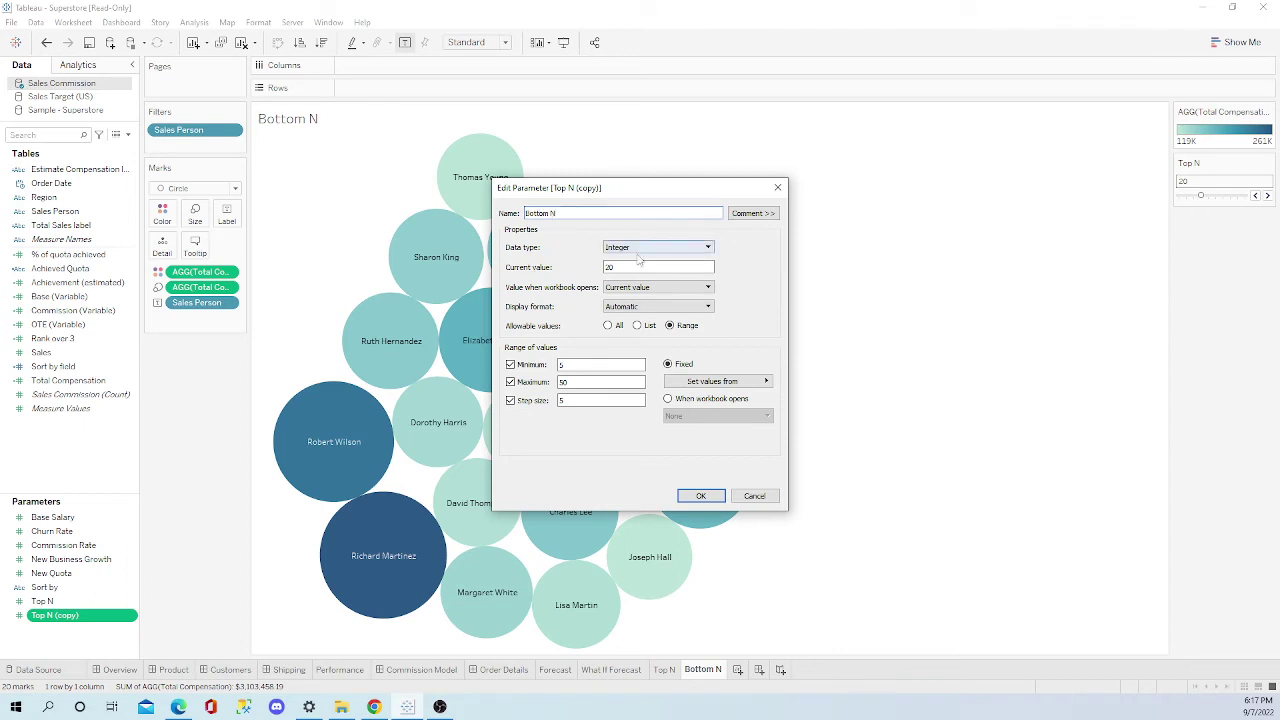
left_click(697, 497)
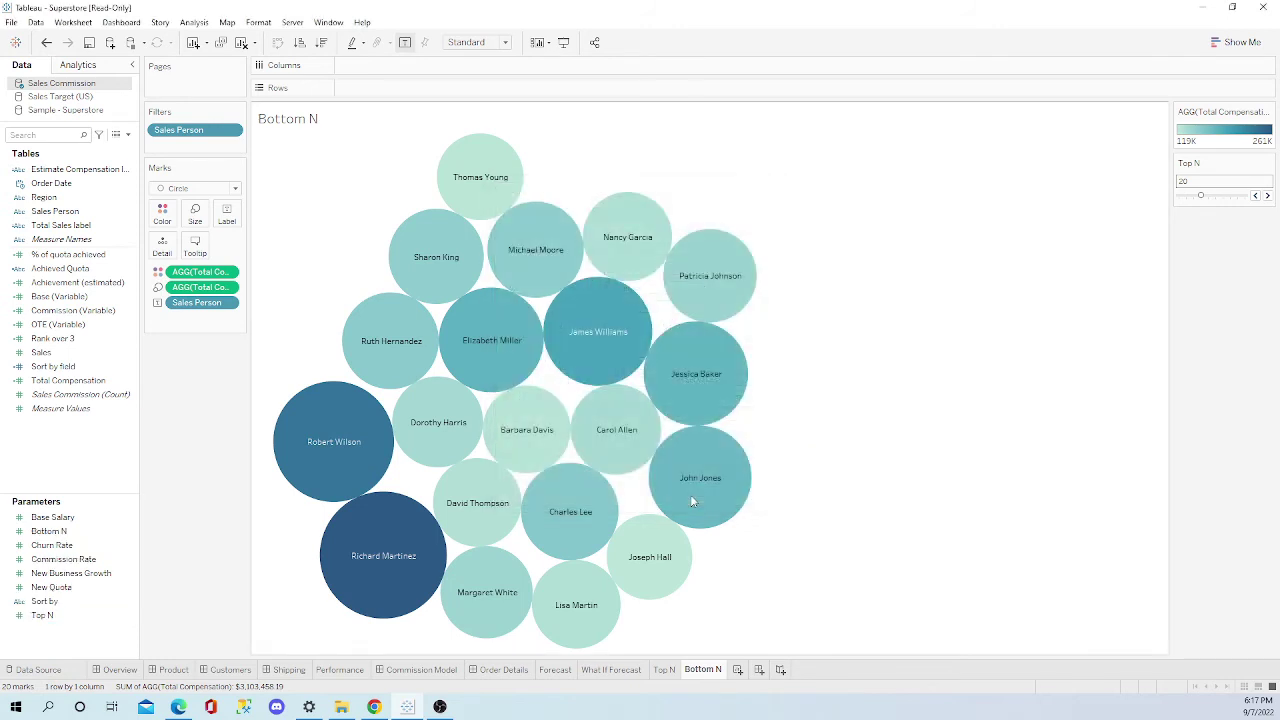
Replace the Top N control with the Bottom N control and lower it from 20 to 15.
left_click(1270, 166)
left_click(1240, 294)
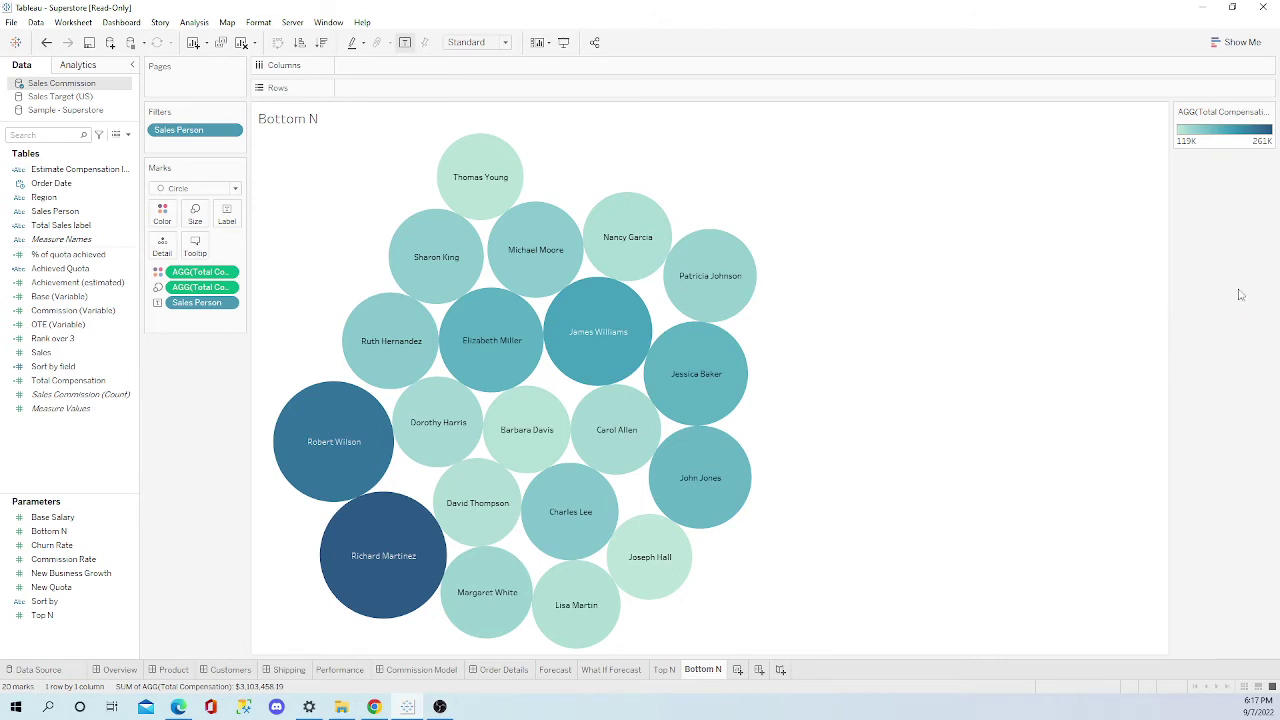
left_click(130, 533)
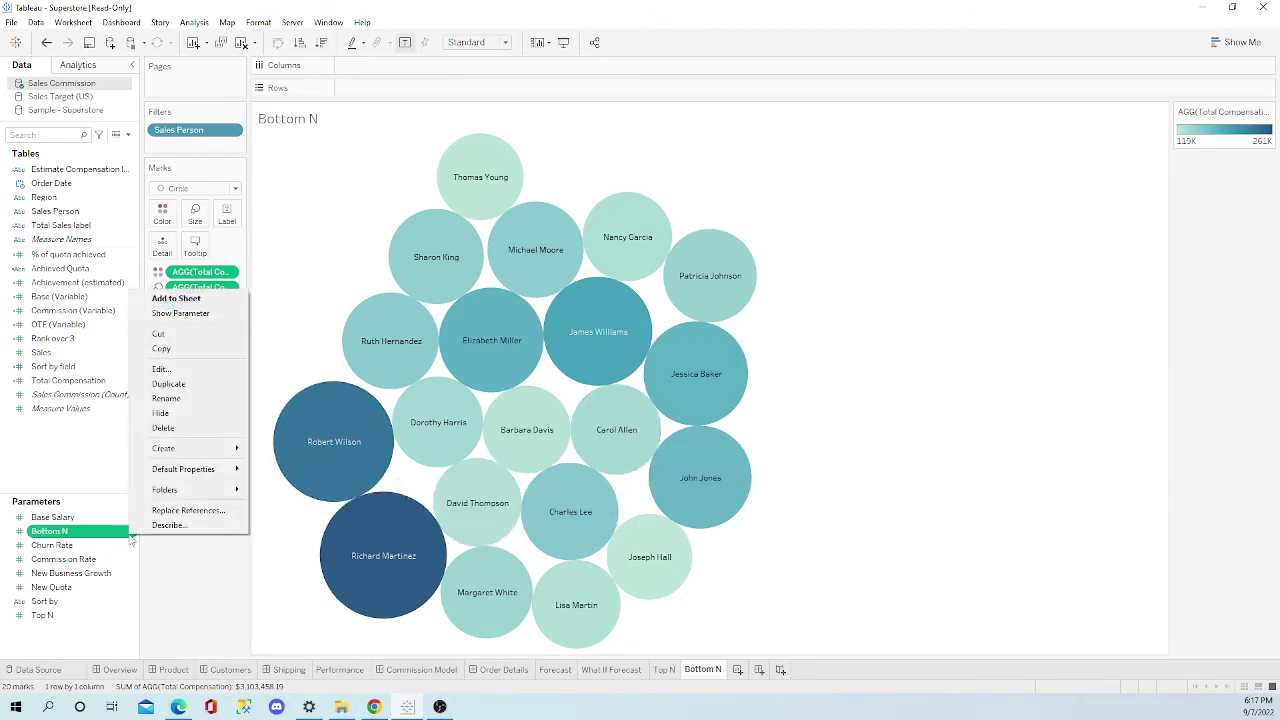
left_click(180, 313)
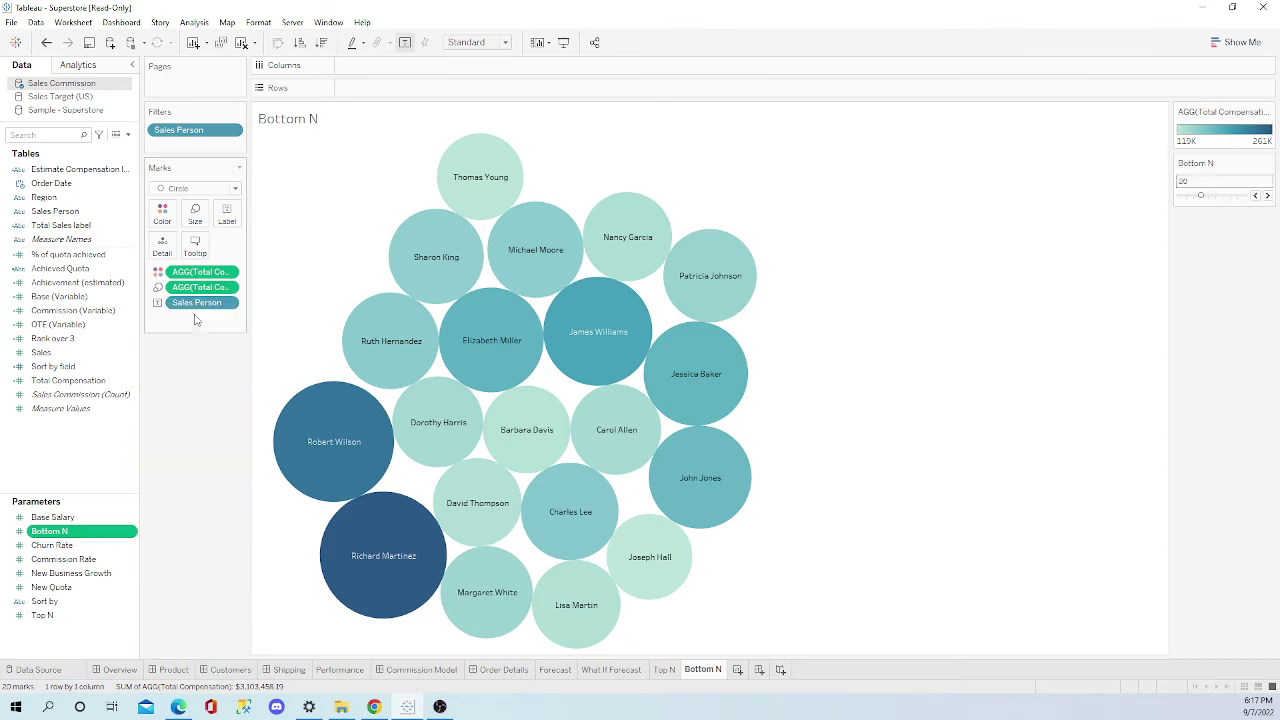
left_click(1256, 196)
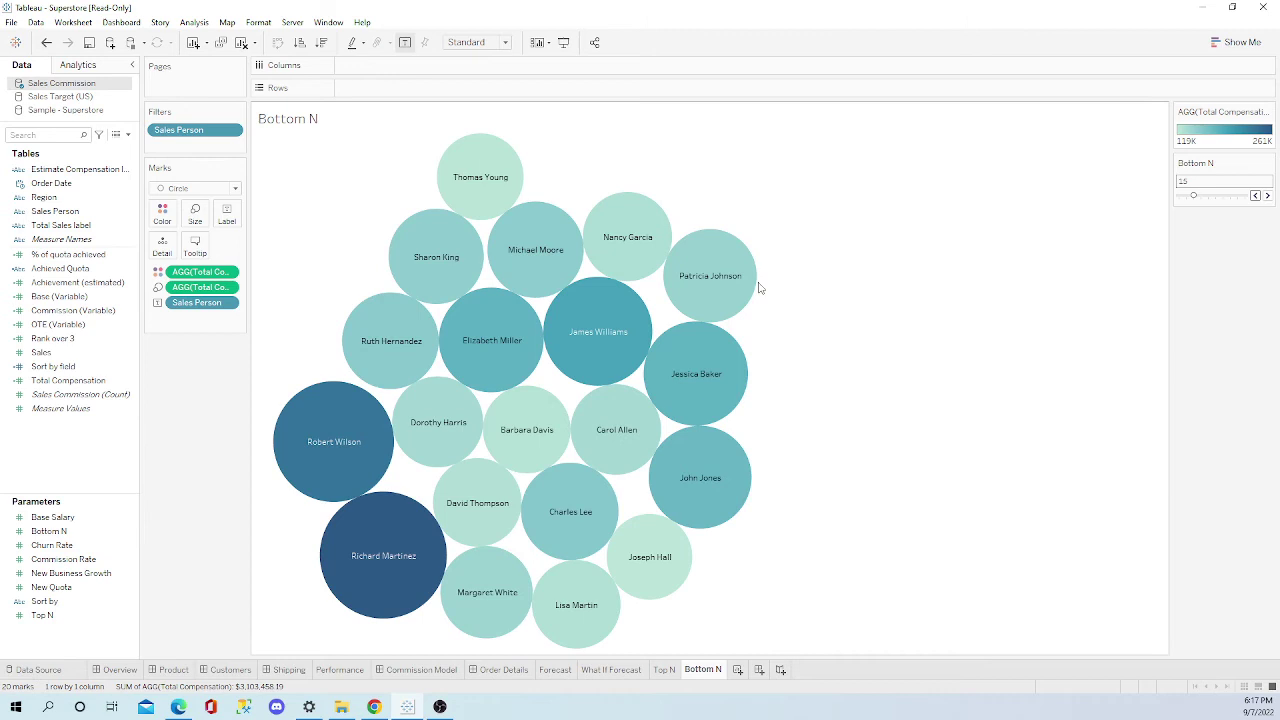
Change the Sales Person filter to Bottom, using Bottom N by Total Compensation, and apply it.
left_click(231, 303)
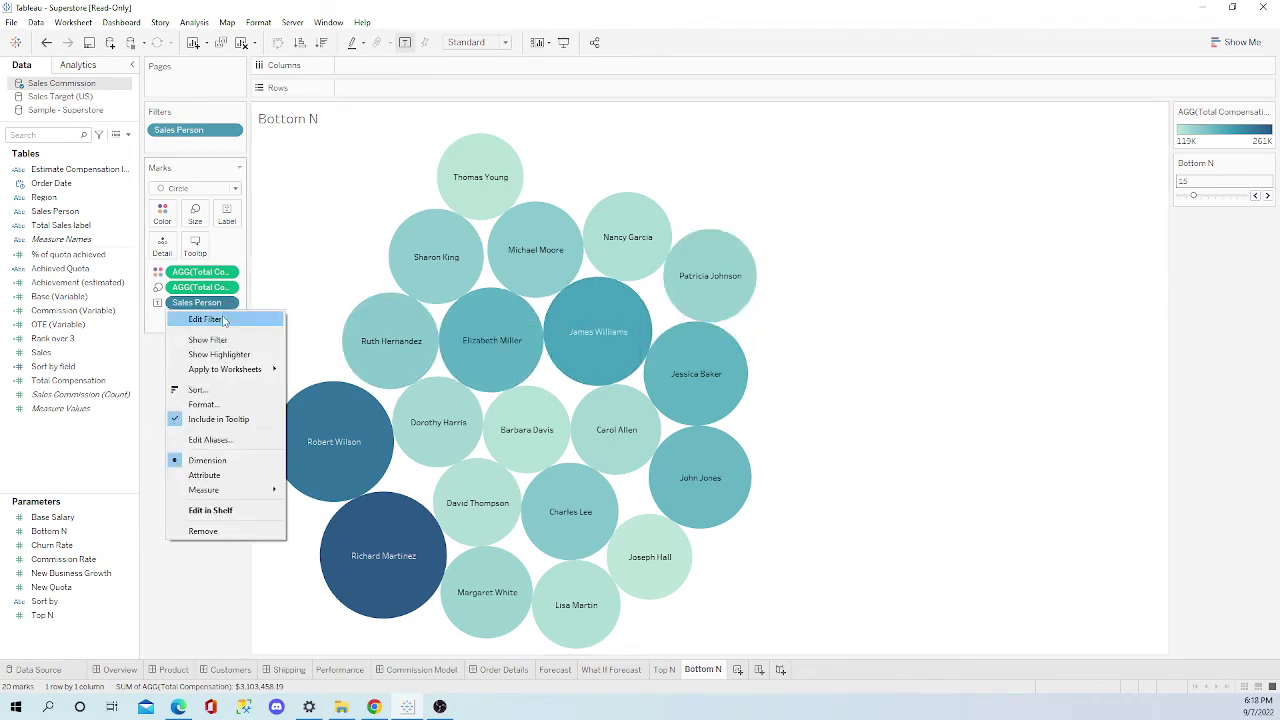
left_click(205, 319)
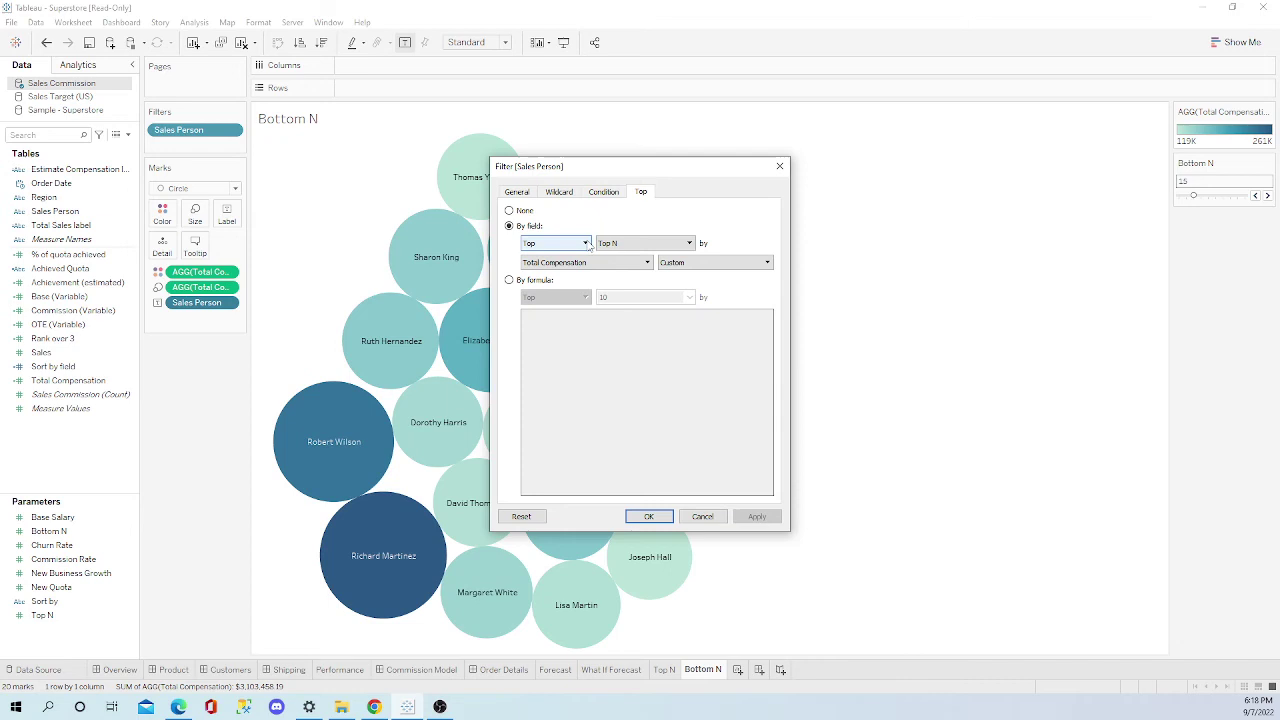
left_click(586, 244)
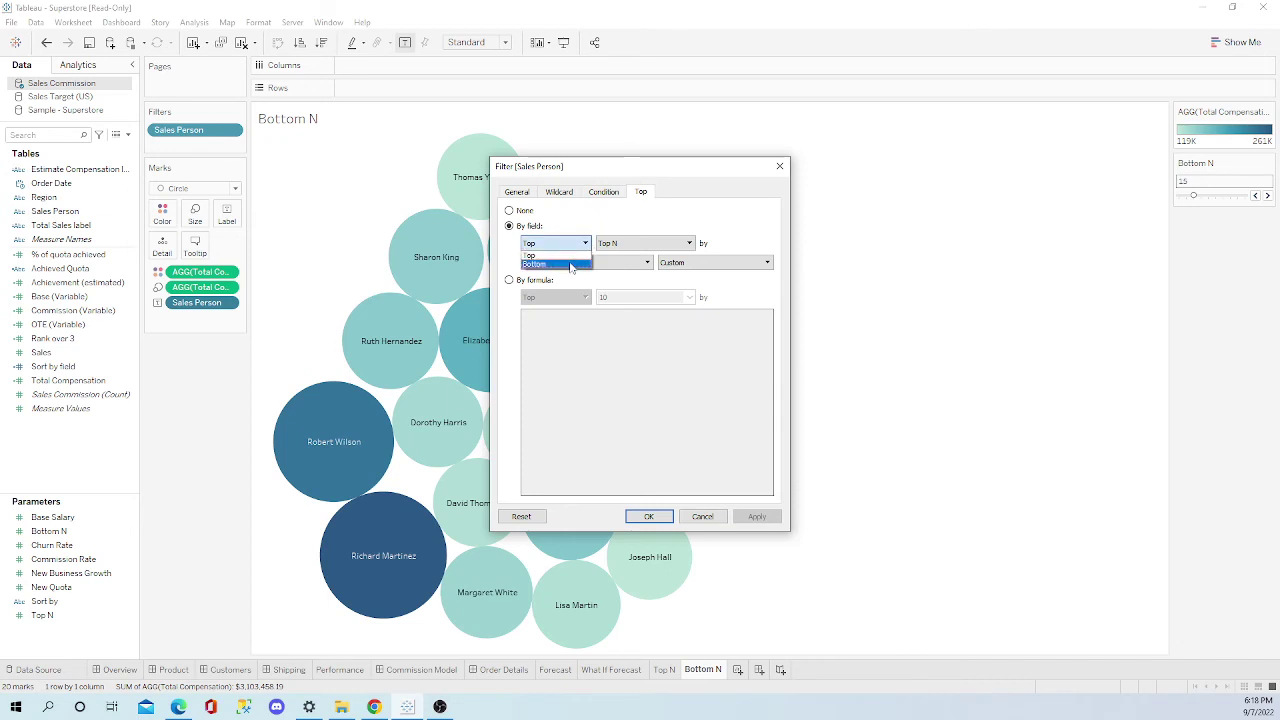
left_click(571, 266)
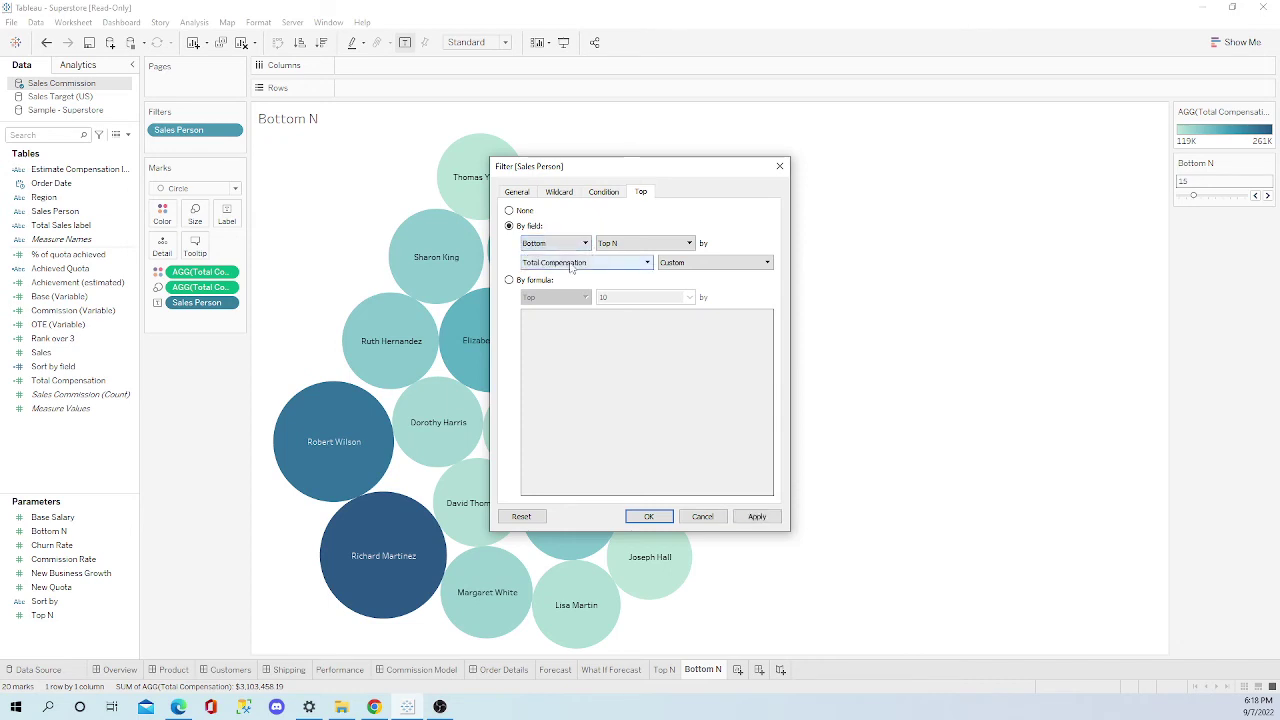
left_click(689, 244)
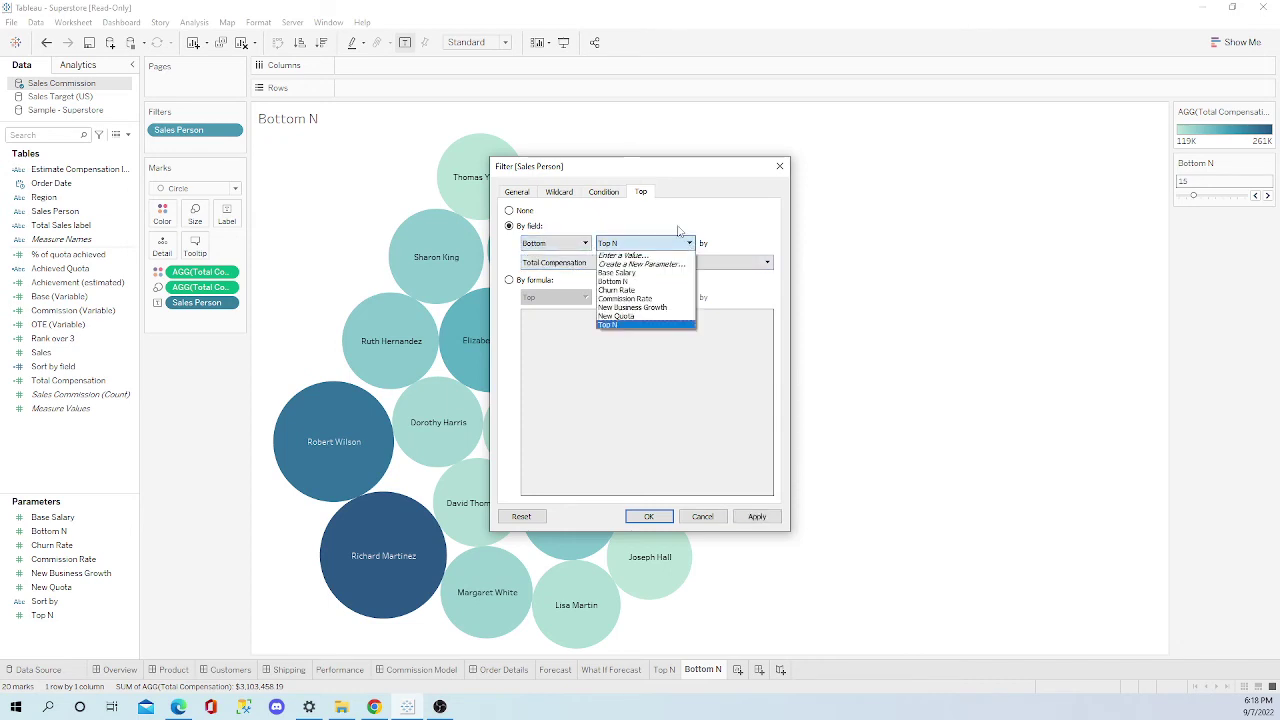
left_click(650, 282)
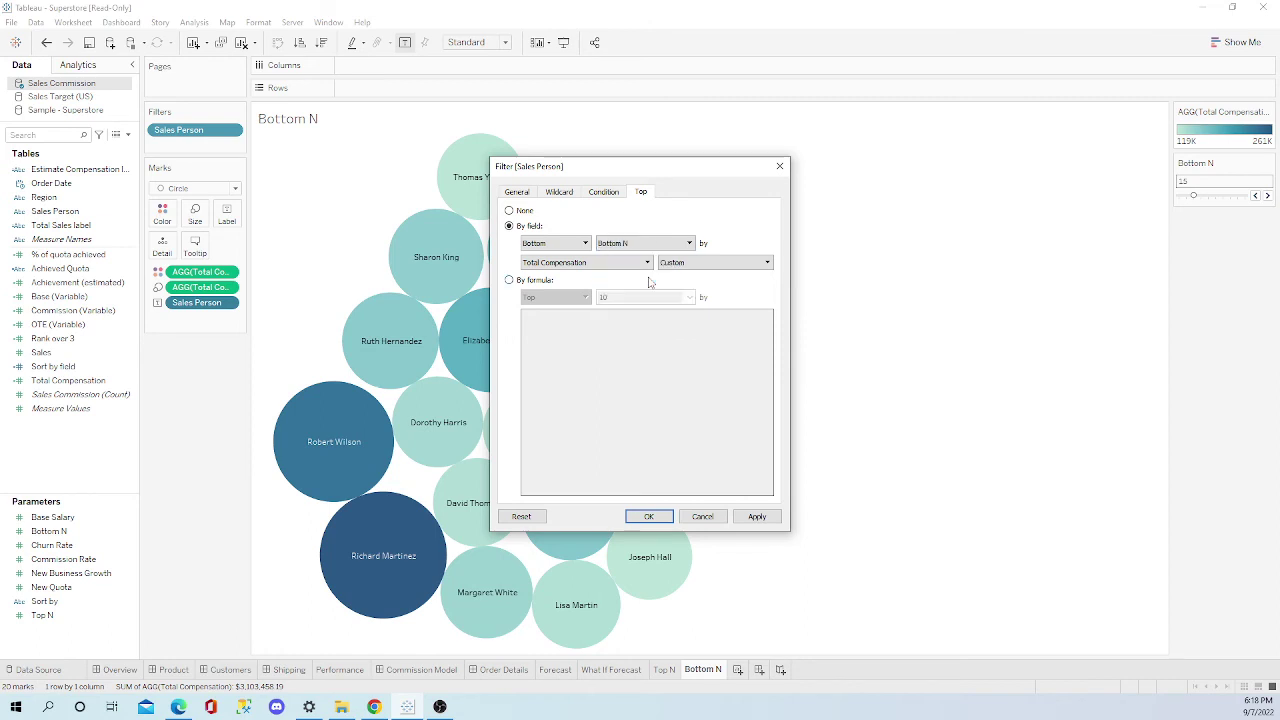
left_click(657, 520)
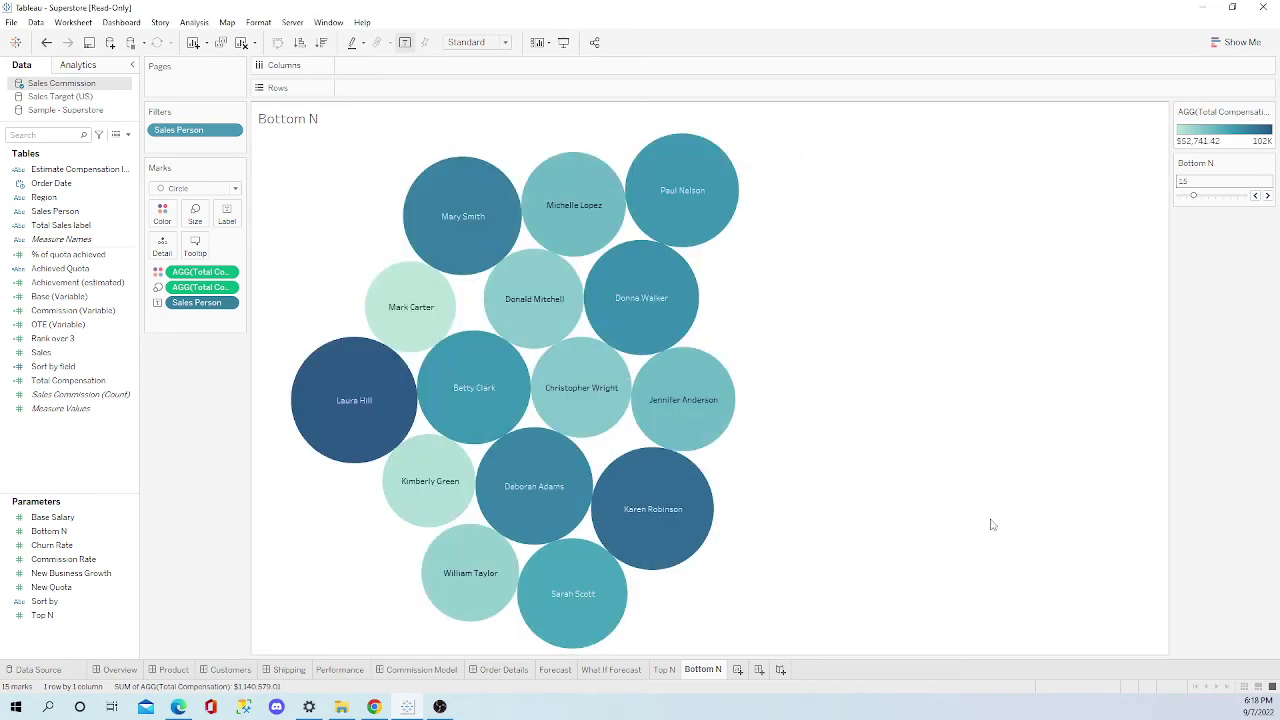
Lower Bottom N from 15 to 10 and fit the bubble chart to the entire view.
left_click(1256, 196)
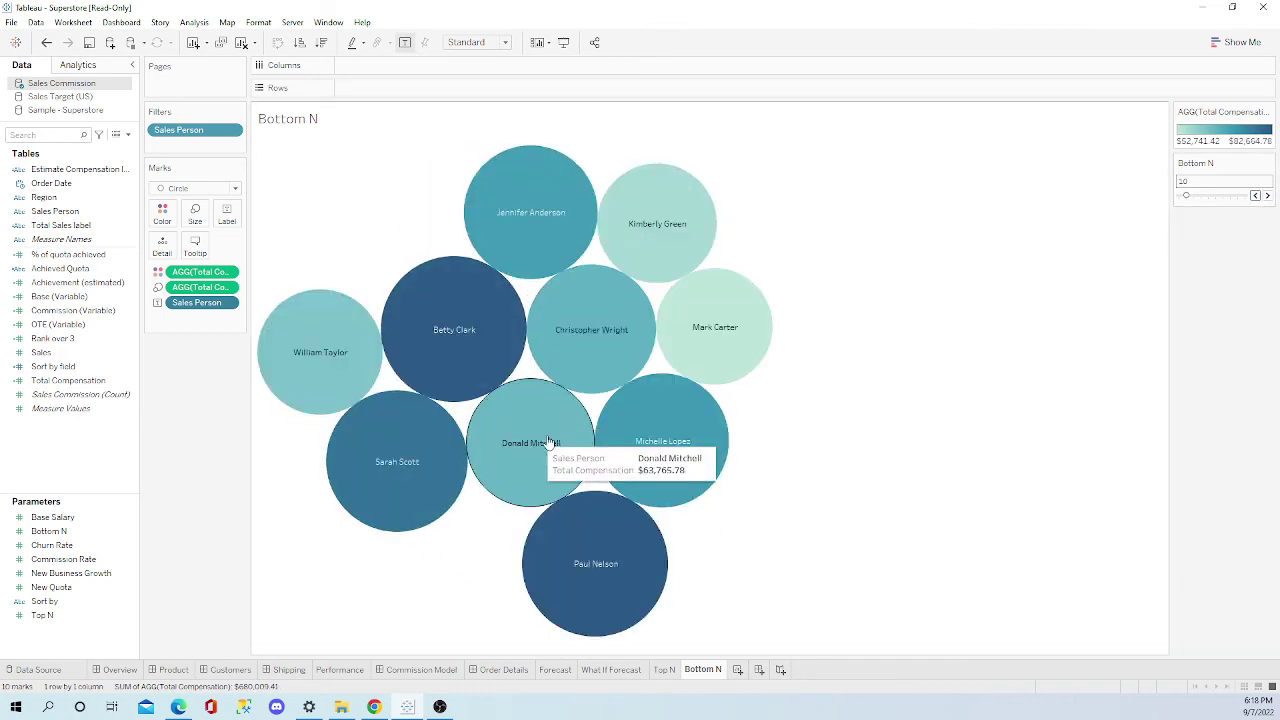
left_click(505, 44)
left_click(487, 93)
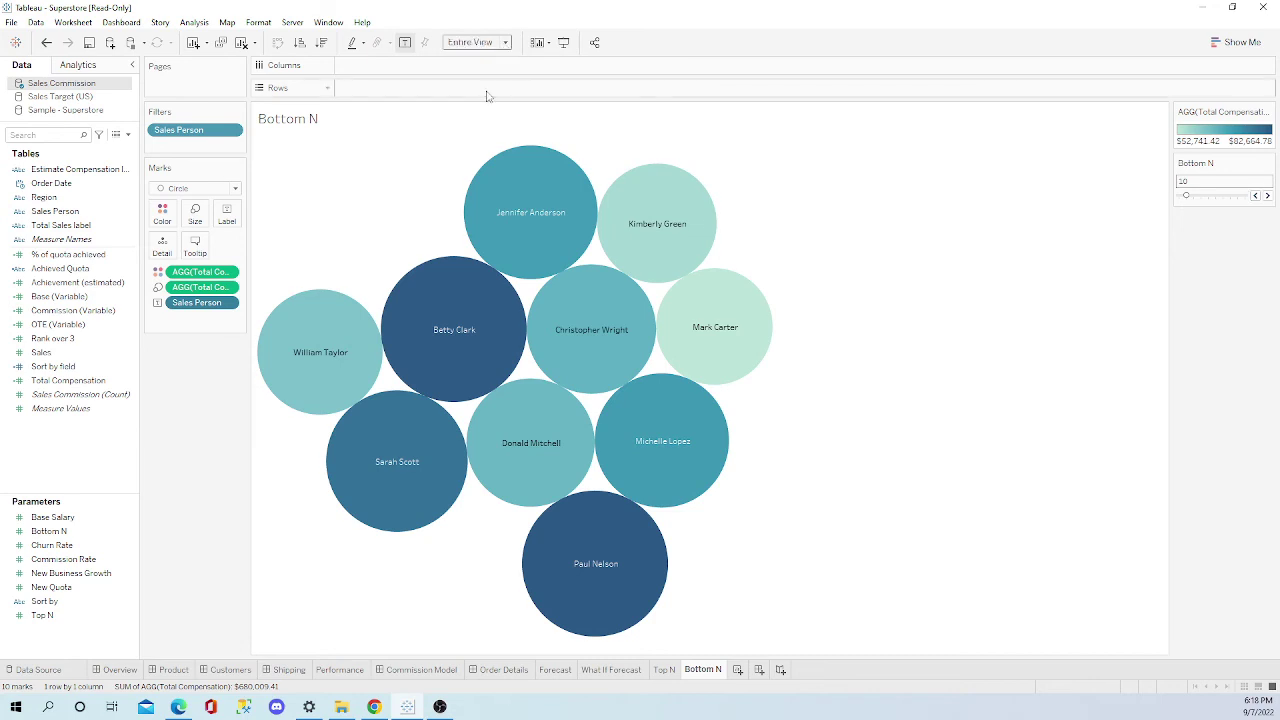
Sort Sales Person descending by the Total Compensation field.
left_click(229, 304)
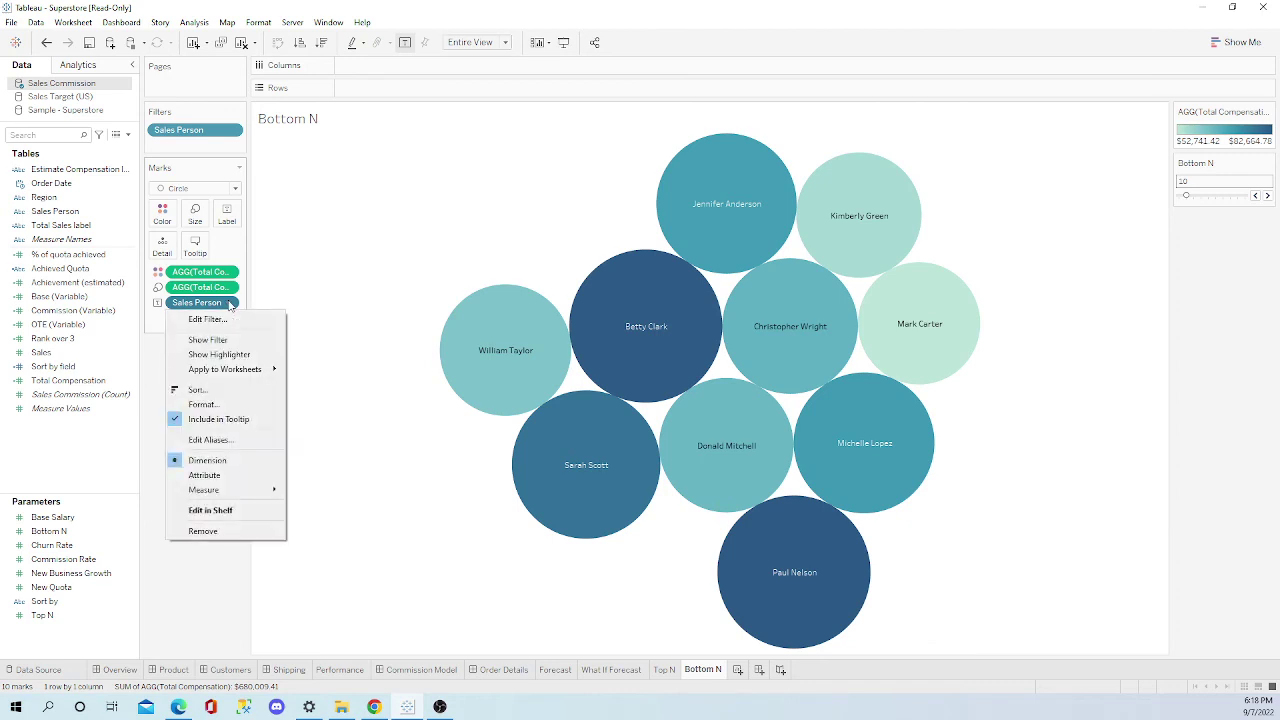
left_click(209, 392)
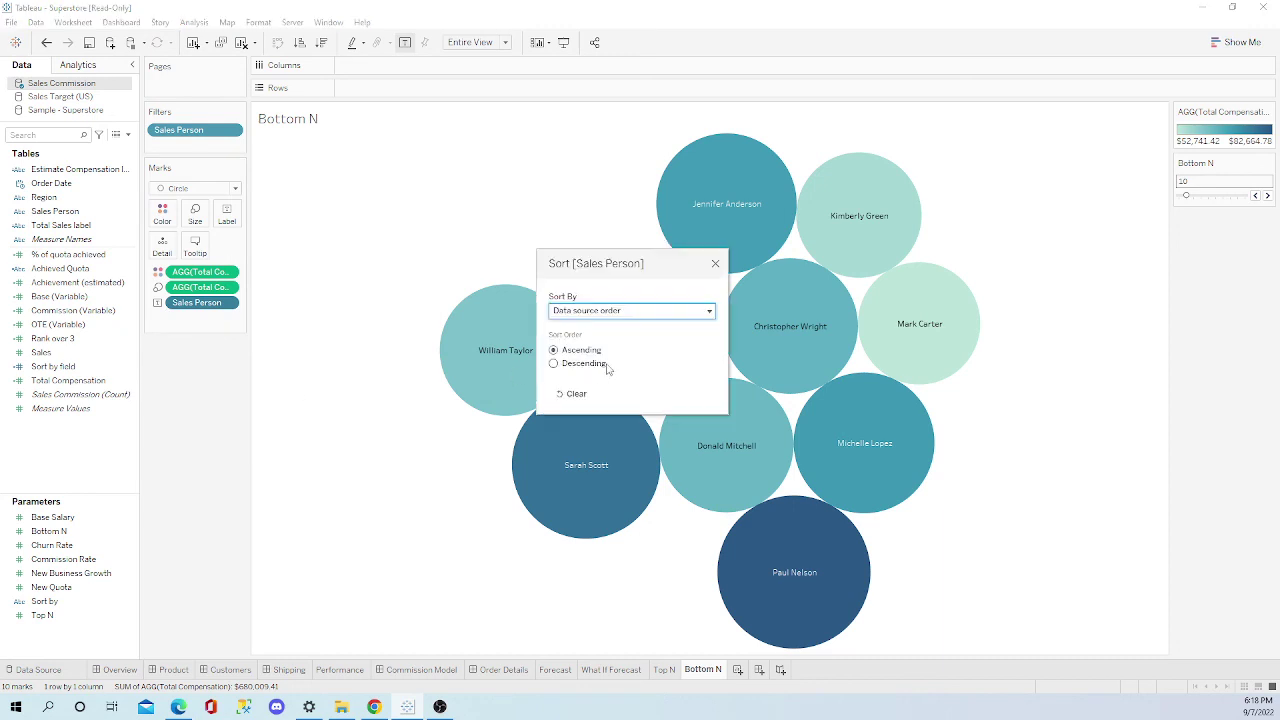
left_click(554, 364)
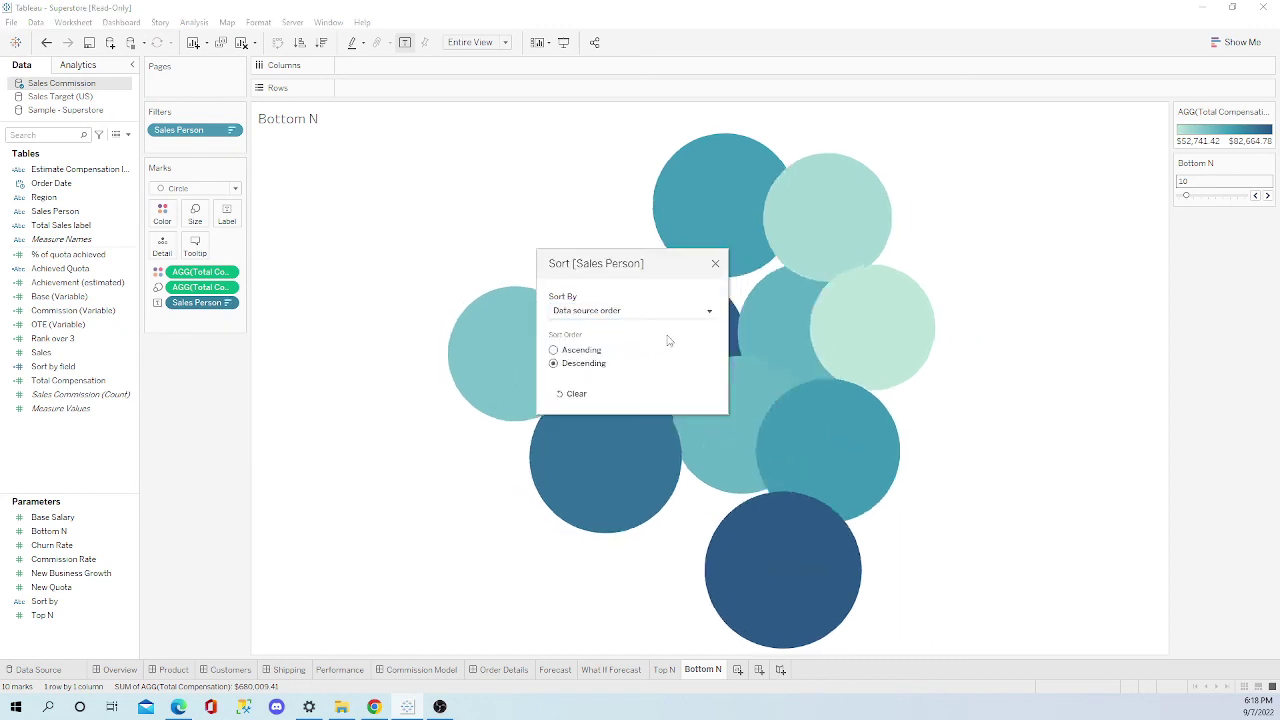
left_click(709, 312)
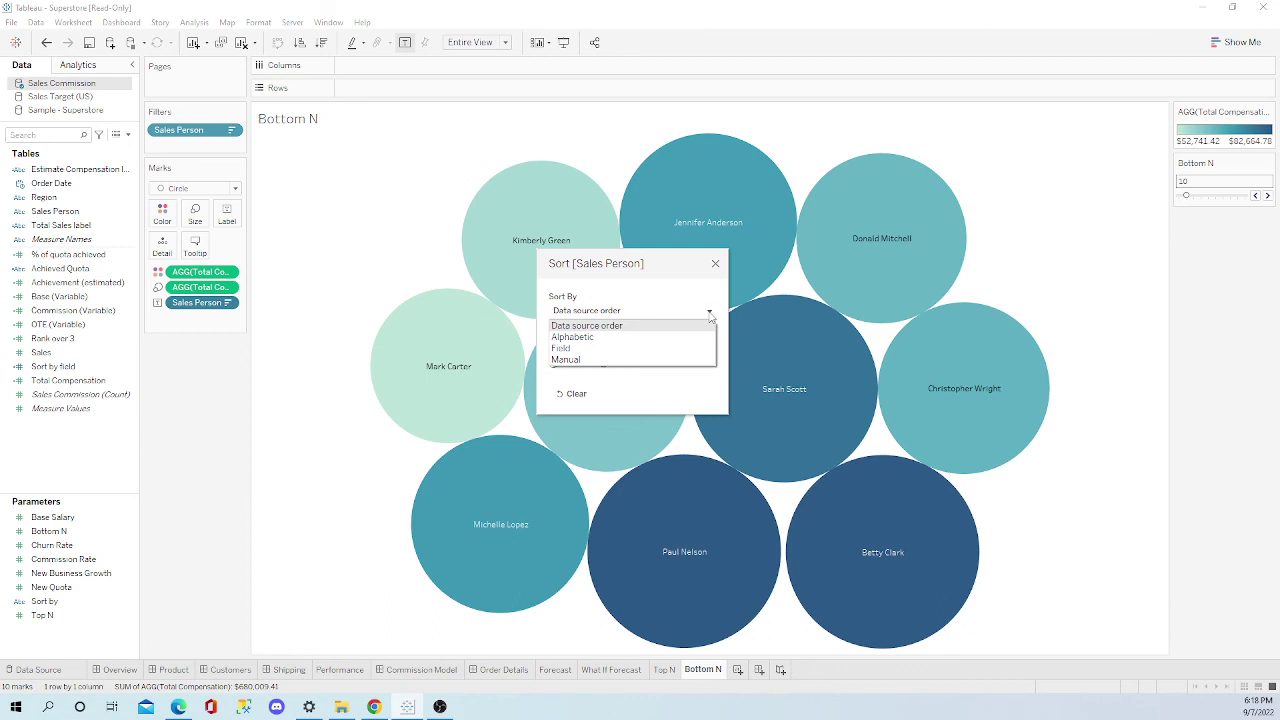
left_click(636, 349)
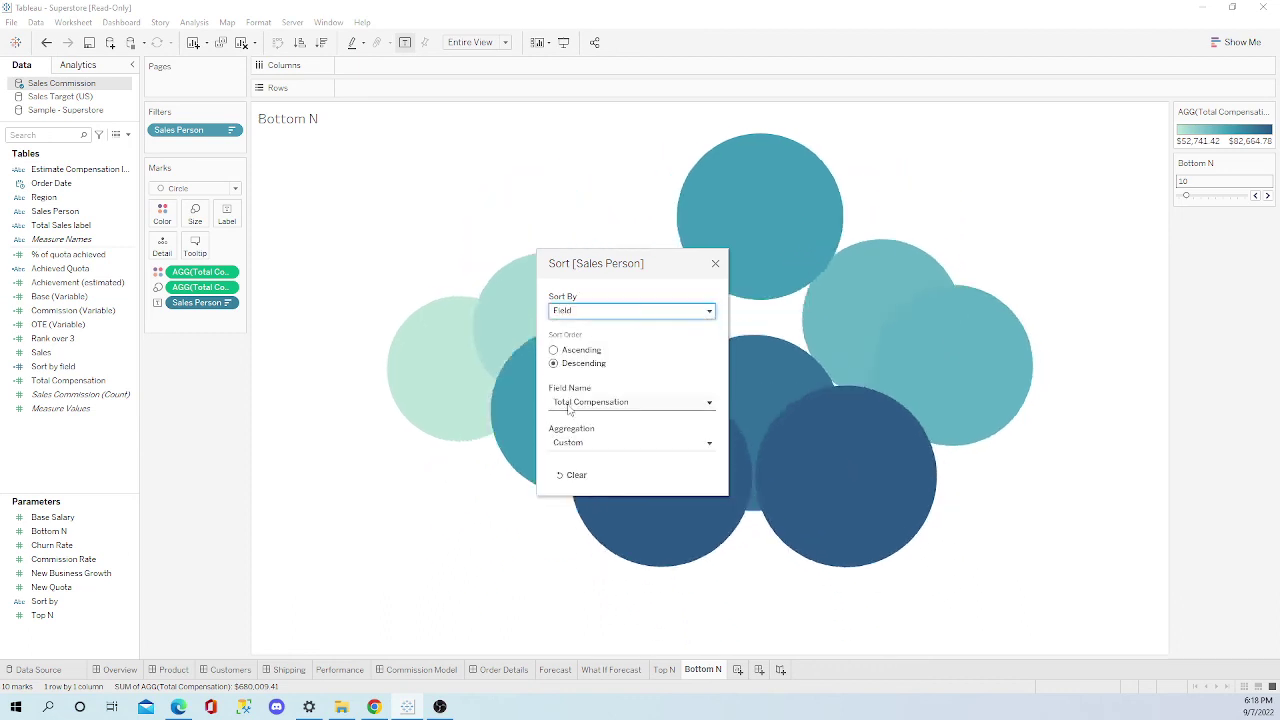
left_click(715, 263)
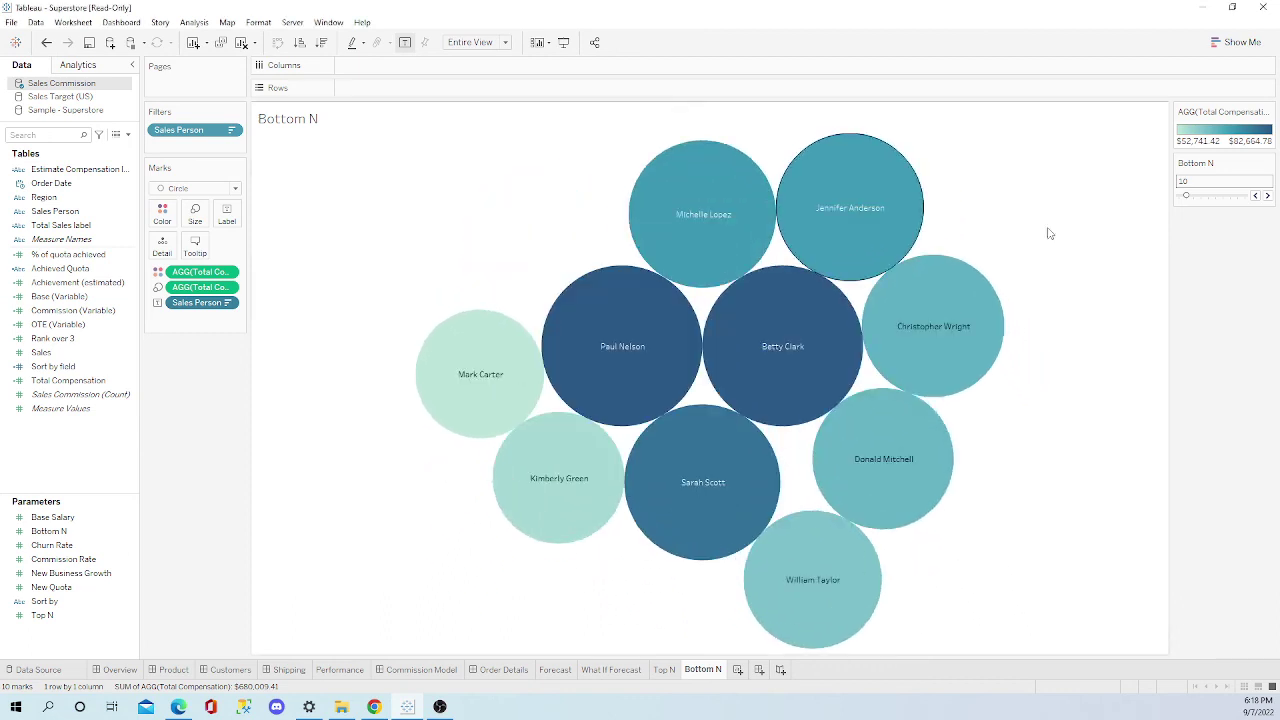
Raise the Bottom N slider in steps of 5 from 10 to 25.
left_click(1267, 196)
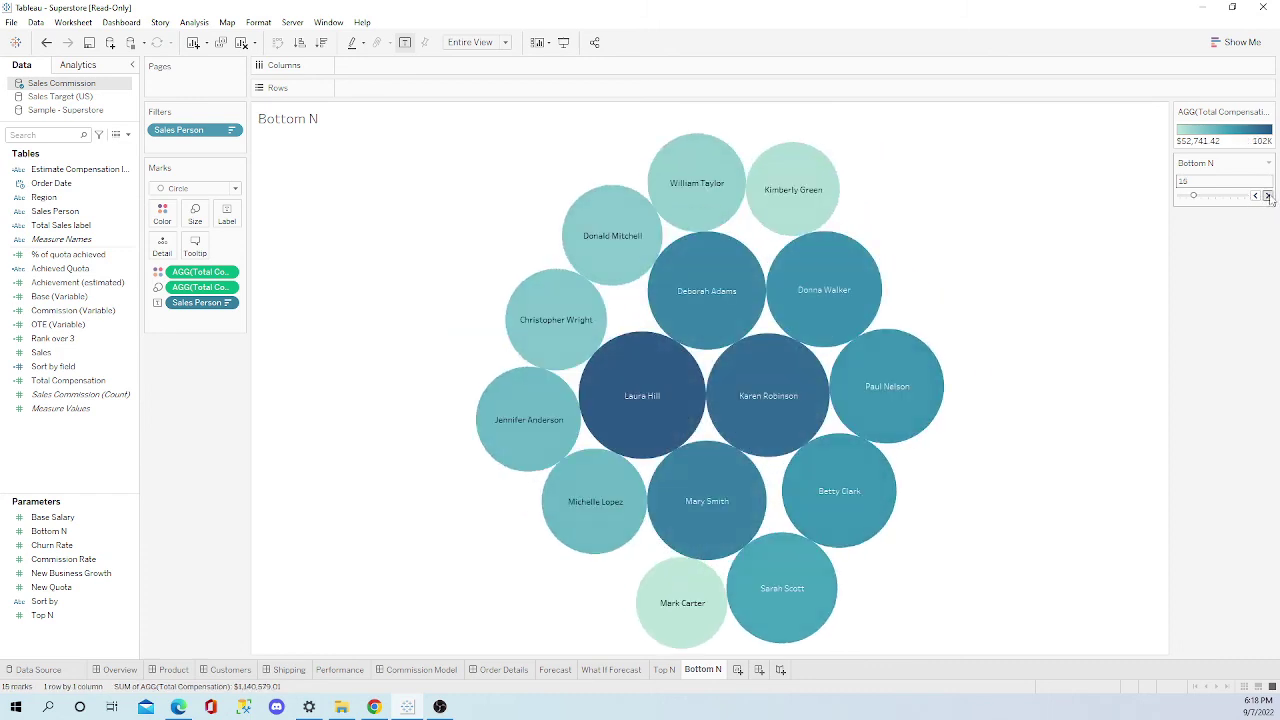
left_click(1267, 196)
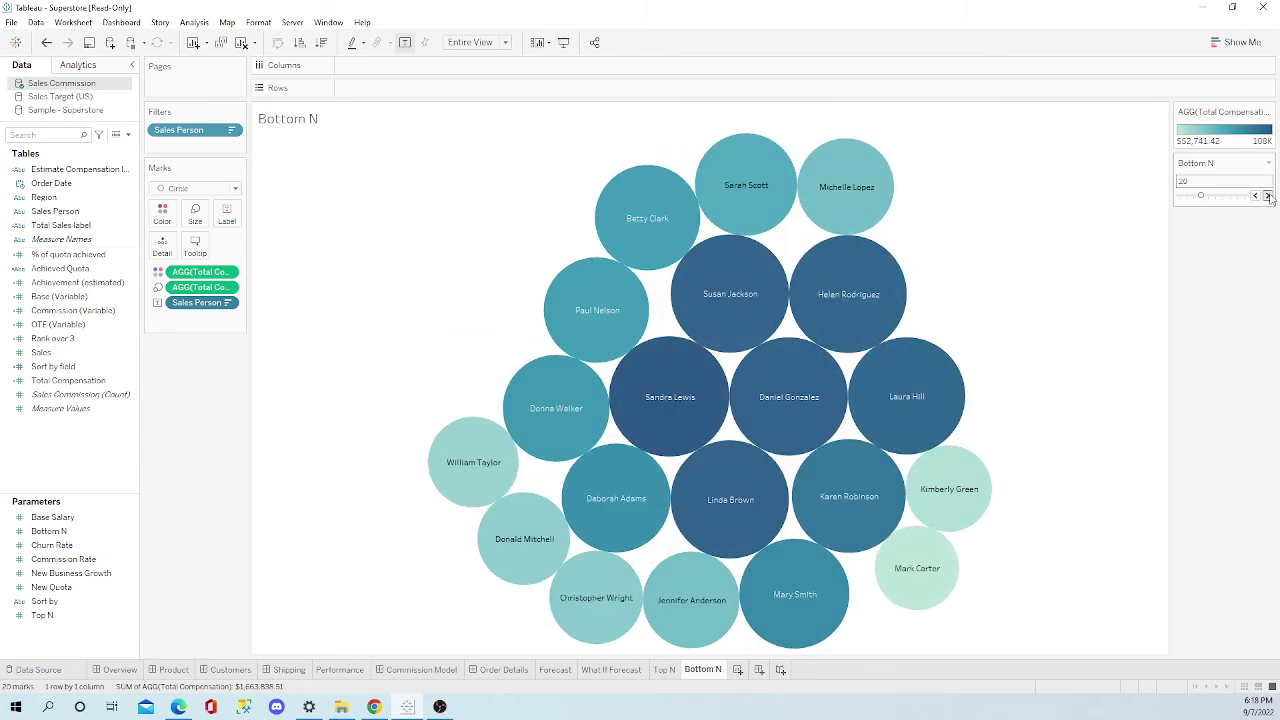
left_click(1267, 196)
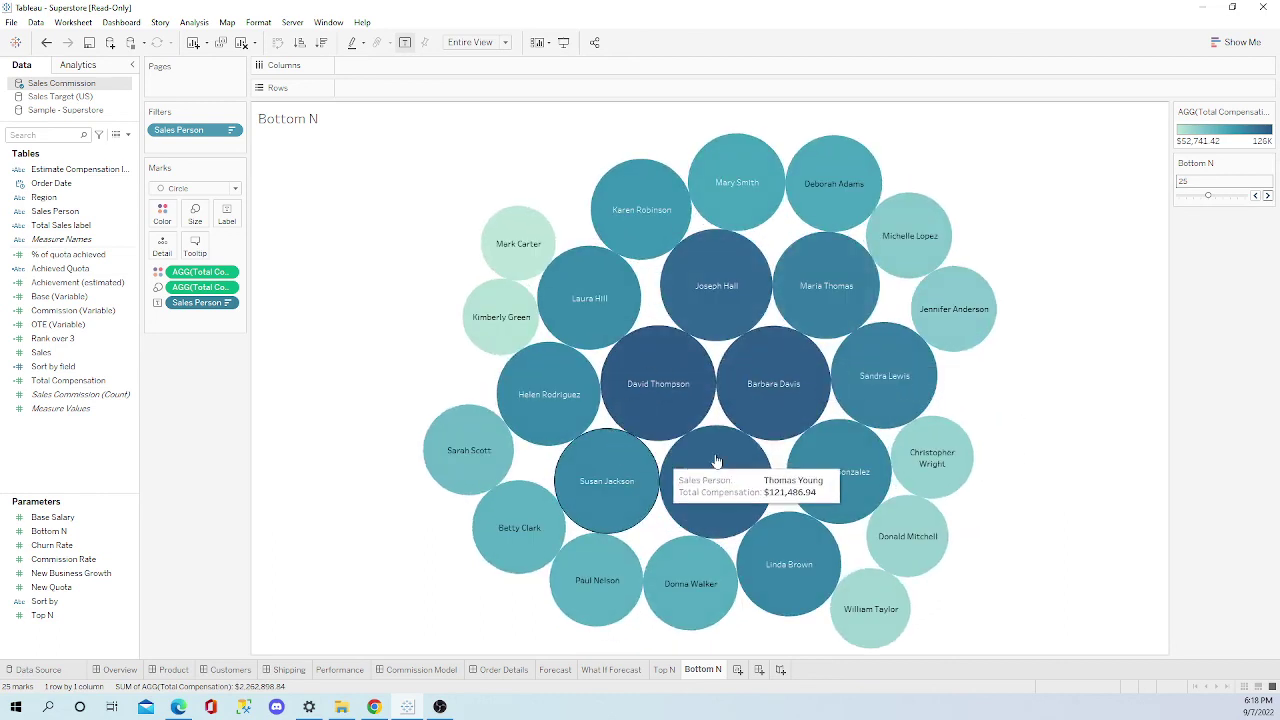